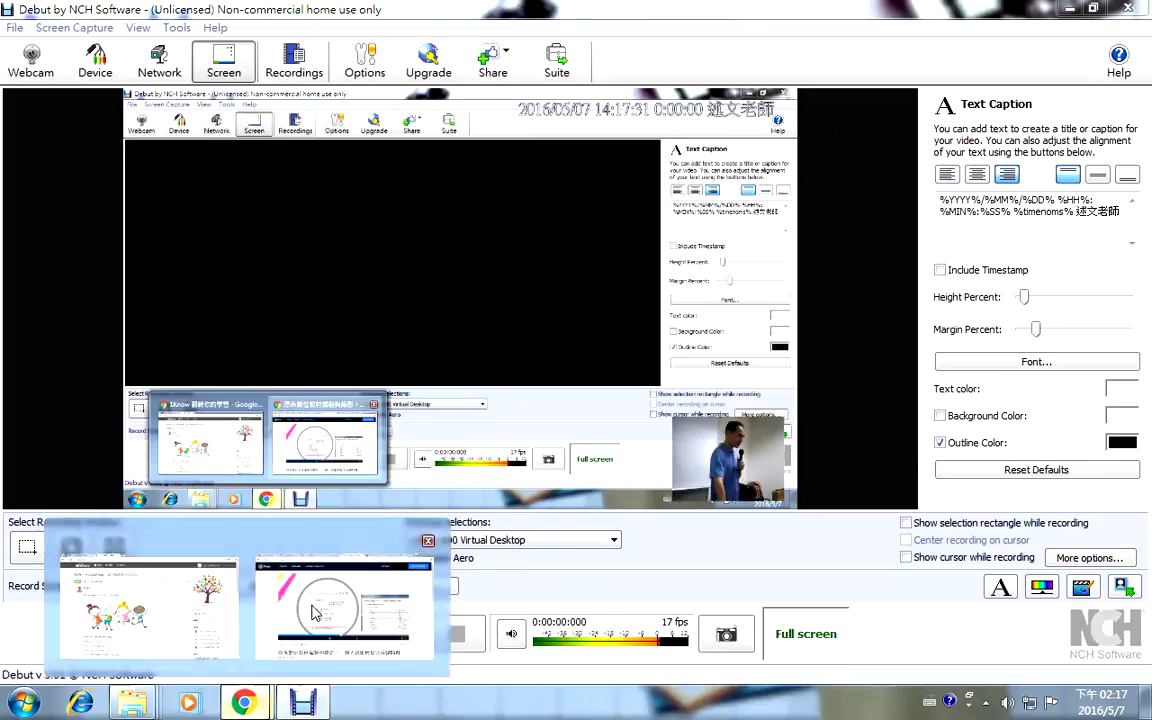
Switch to the Prezi presentation in Chrome and enlarge the Debut Video Capture feature list.
click(309, 627)
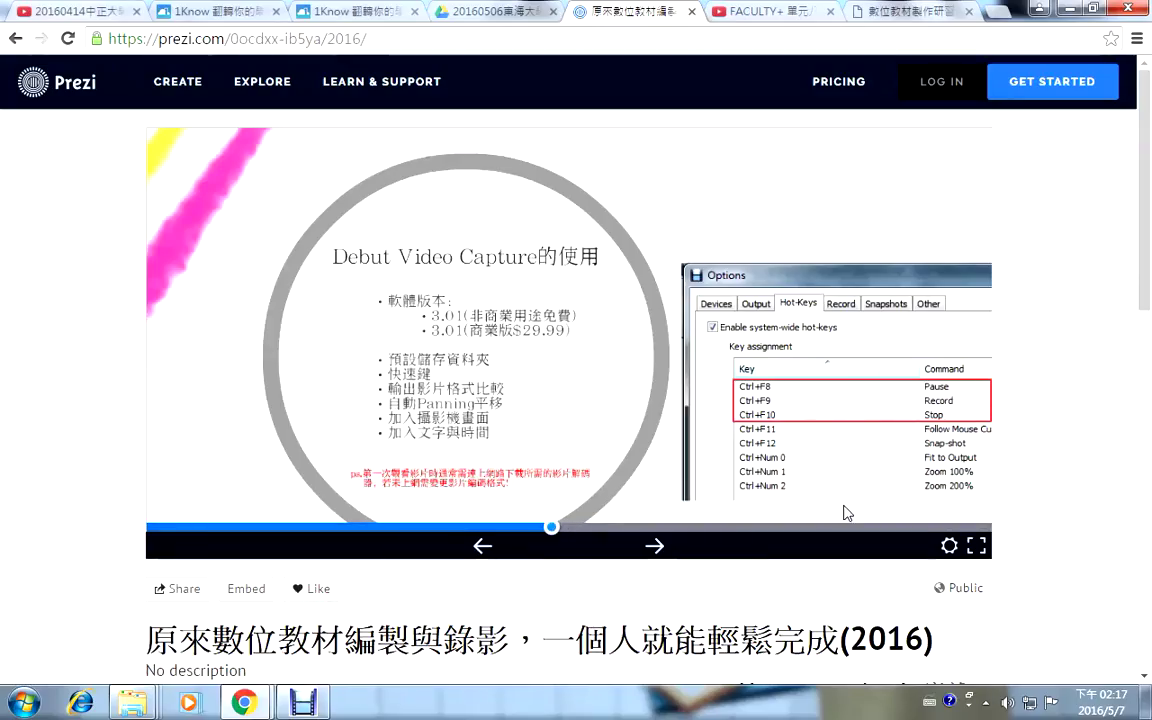
click(490, 337)
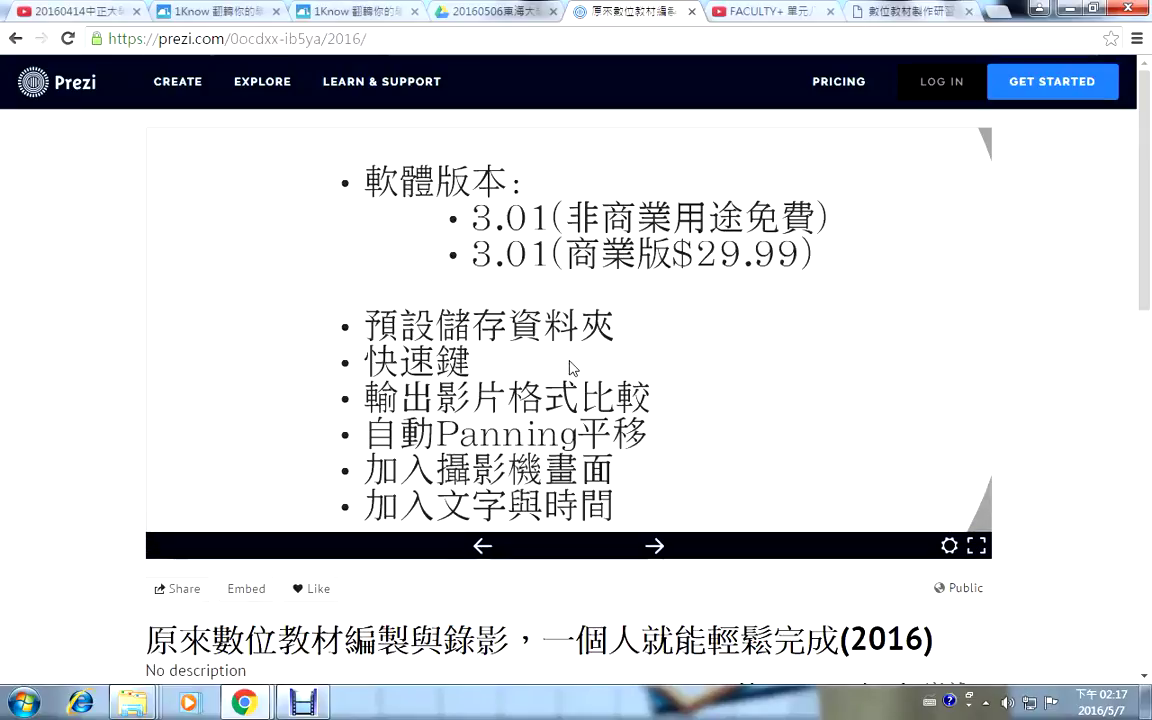
drag(574, 367, 581, 314)
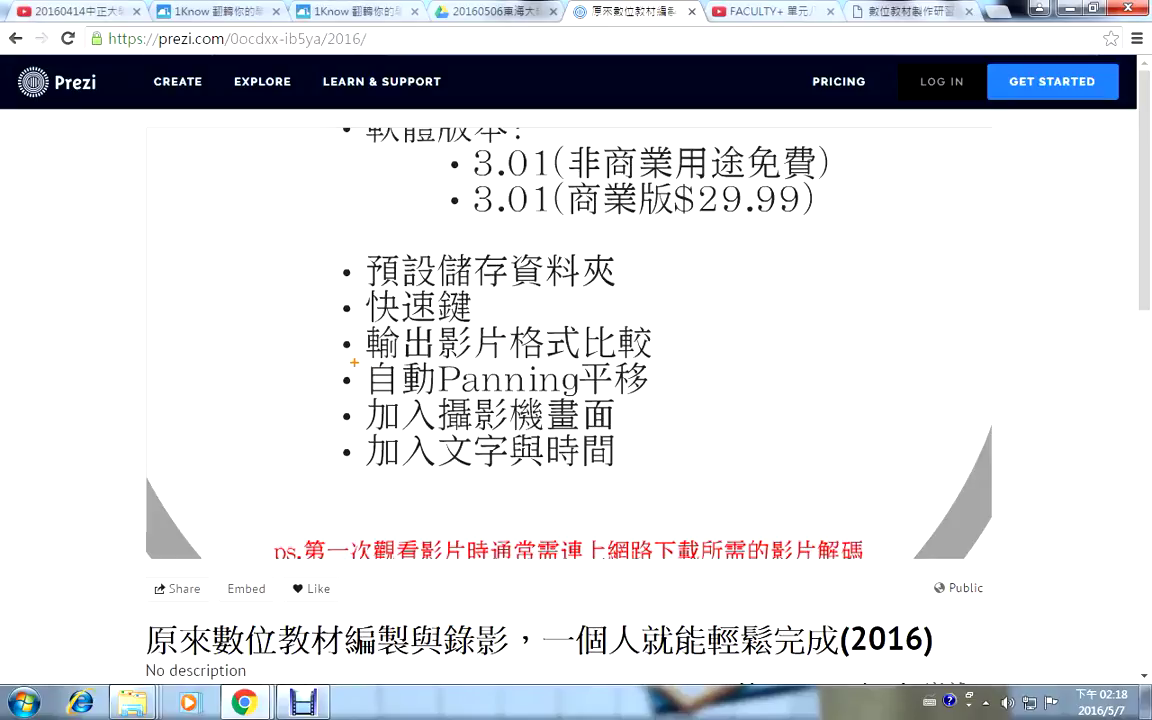
Underline the list items 輸出影片格式比較 and 自動Panning平移 with the screen annotation pen, one after the other.
drag(354, 363, 668, 358)
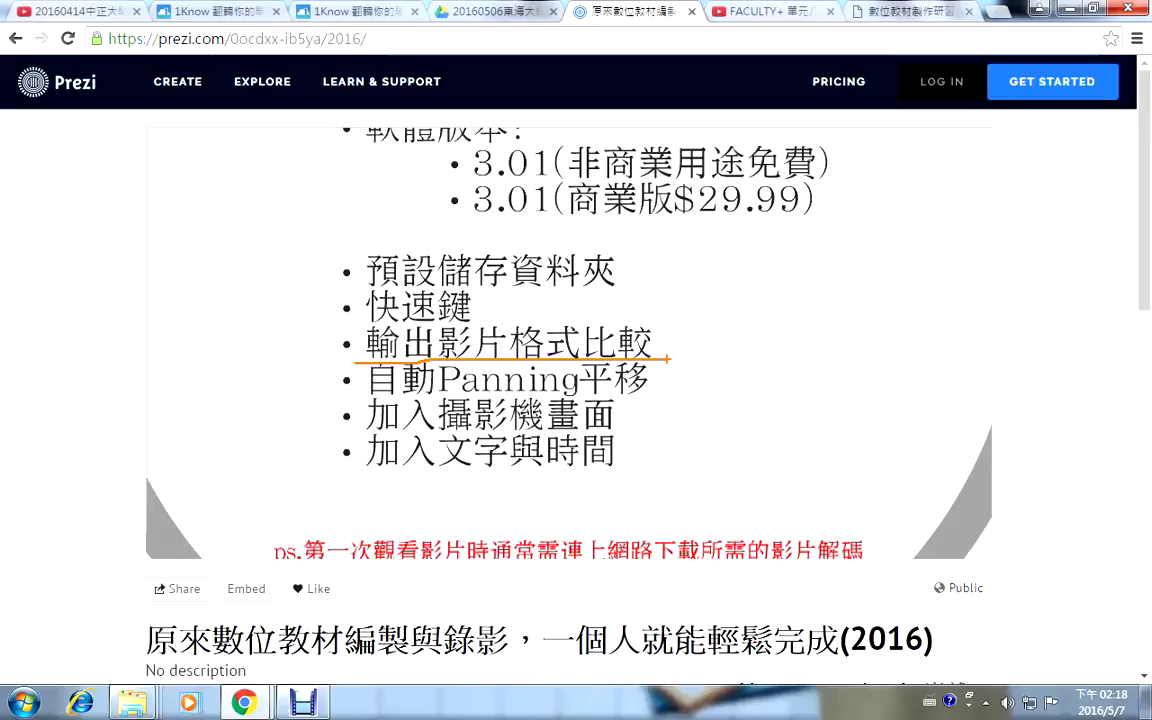
key(e)
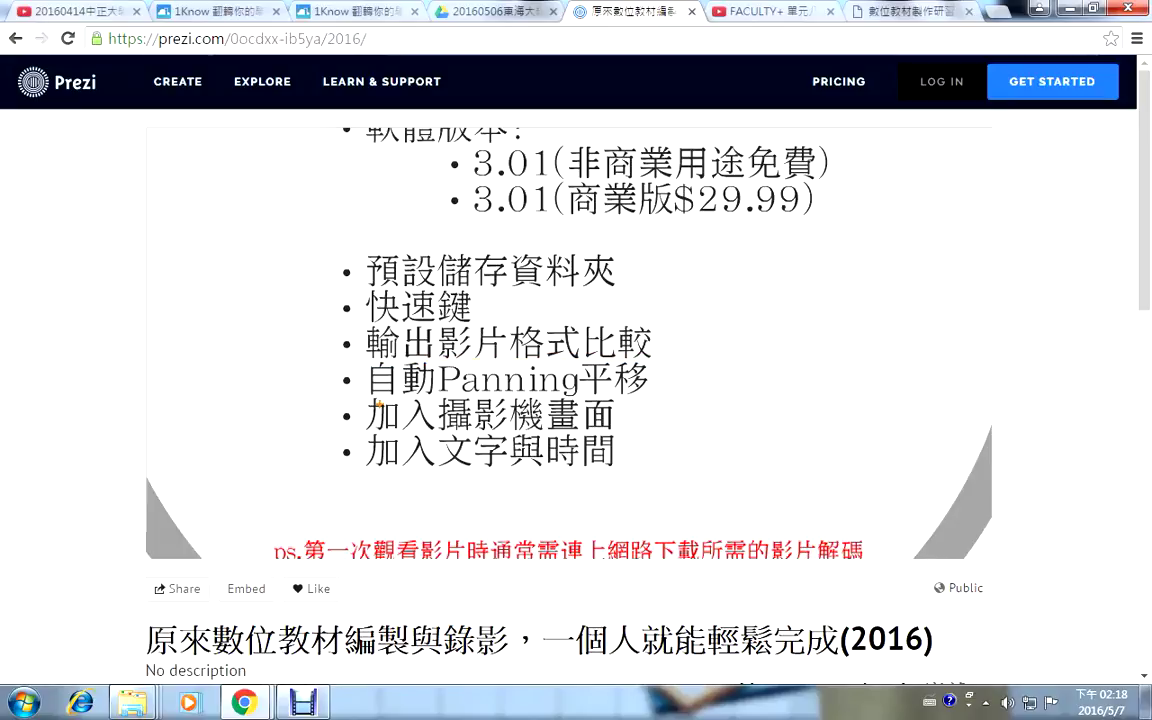
drag(356, 396, 643, 396)
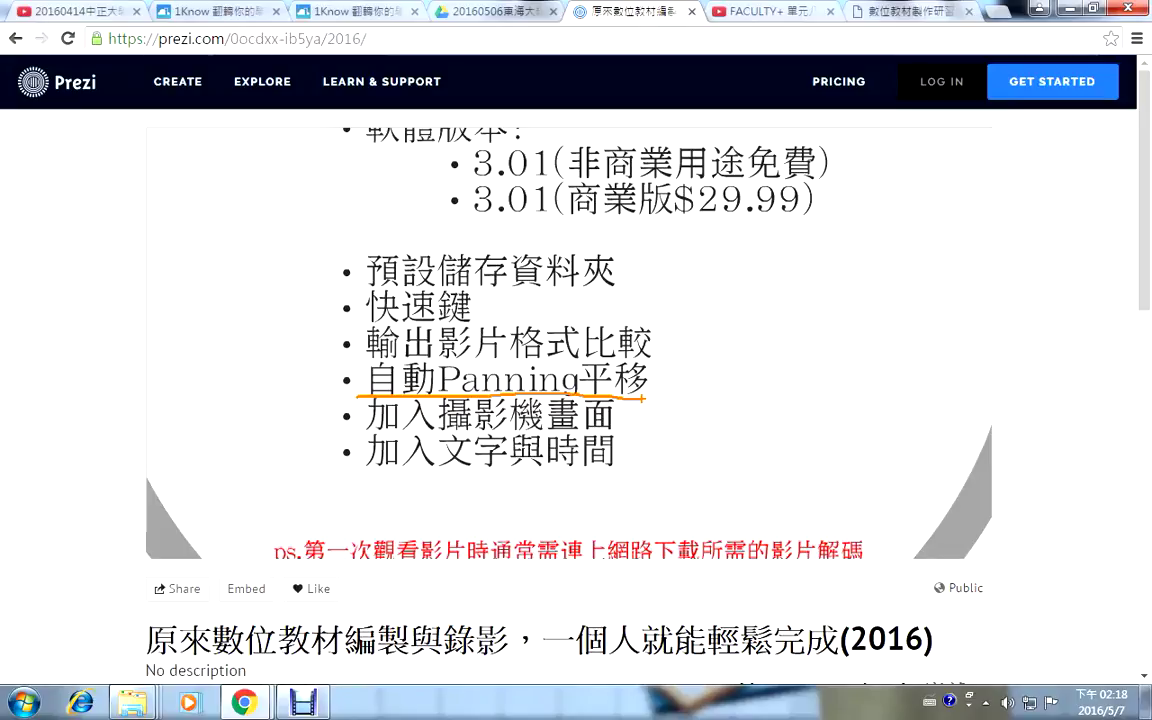
mouse_move(27, 116)
mouse_down()
mouse_move(244, 368)
mouse_move(694, 506)
mouse_move(700, 524)
mouse_up()
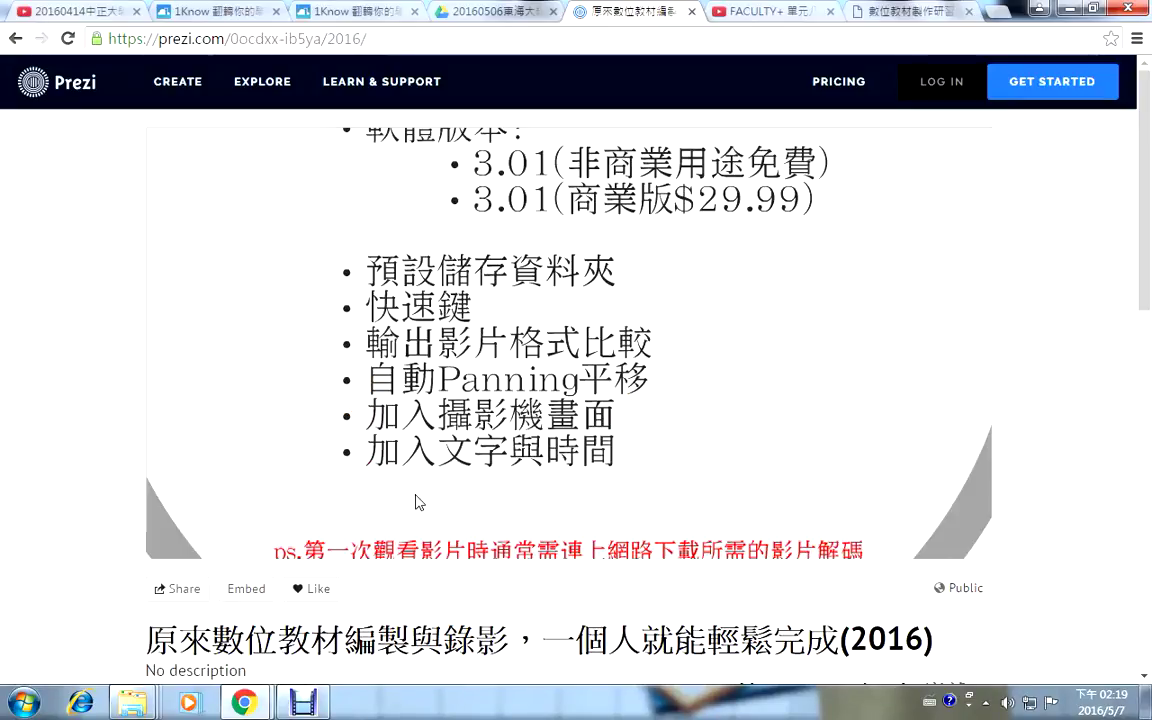
Play 02：Prezi簡報說明-1.mp4 from the 20160506東海大學 Google Drive folder, pause it to examine the recorded picture, and close the preview.
click(132, 703)
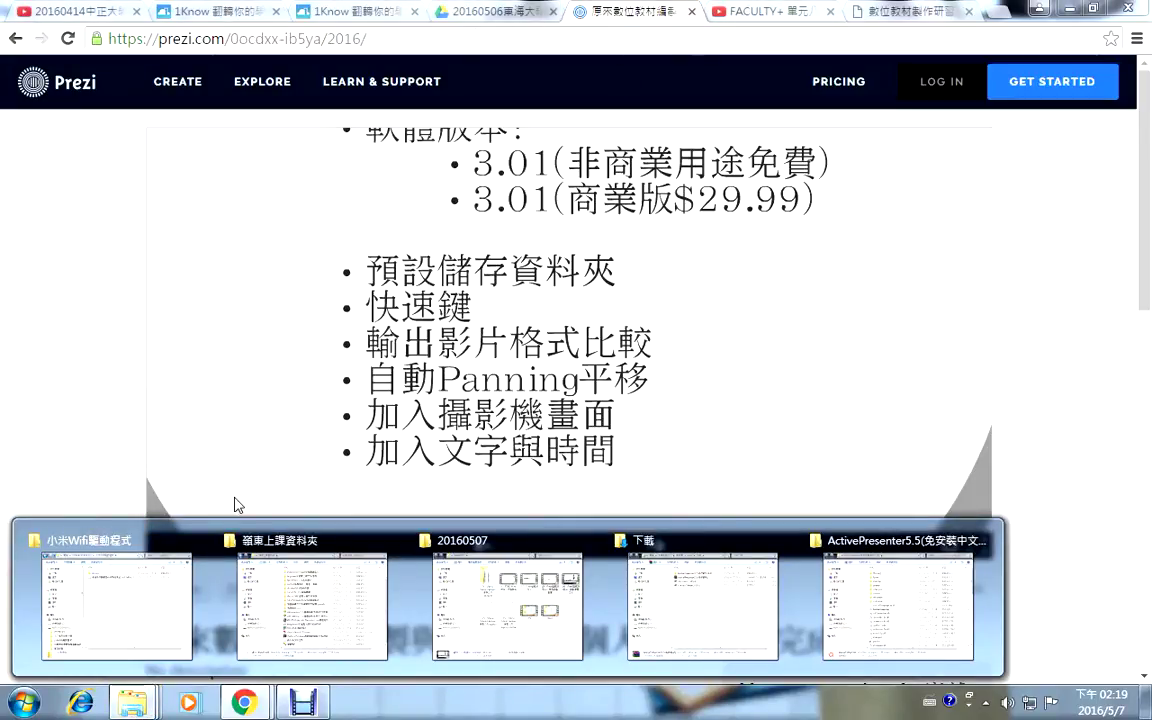
click(490, 19)
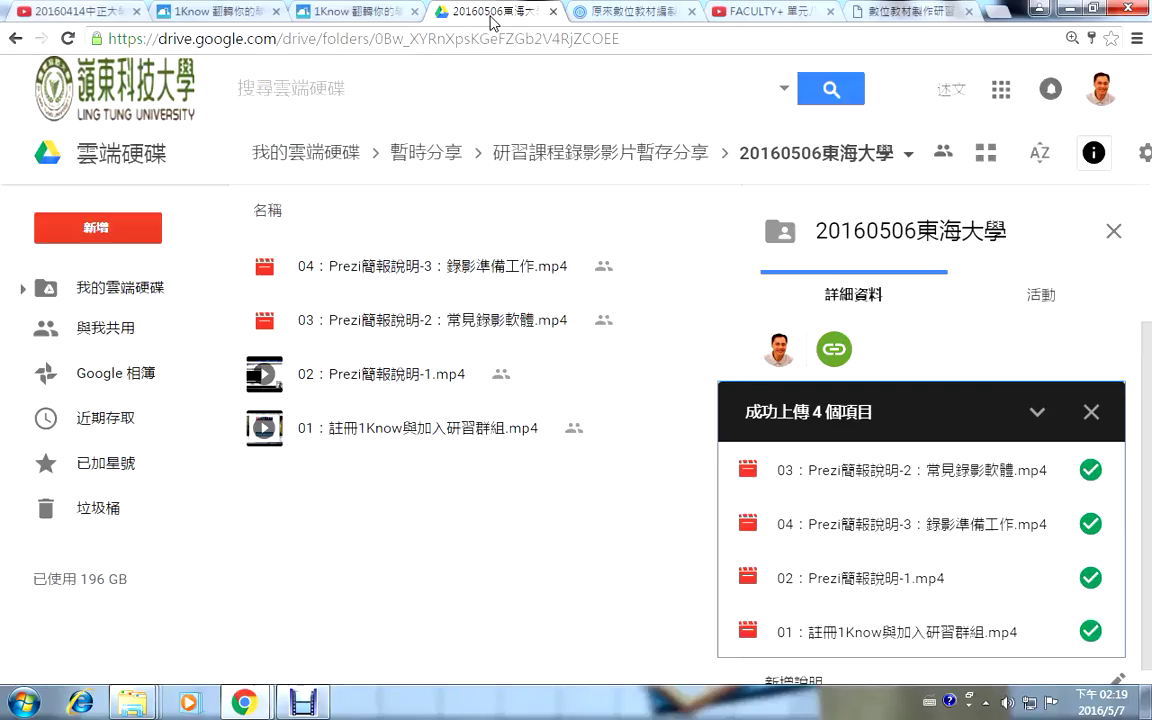
click(388, 380)
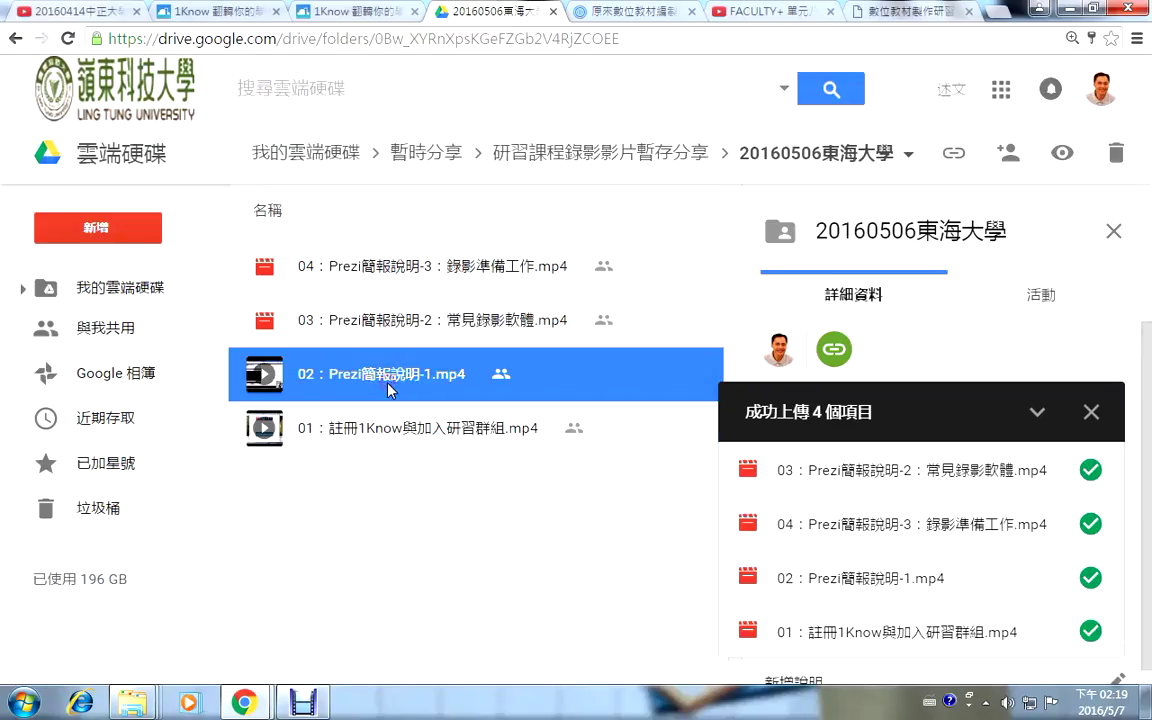
double_click(391, 384)
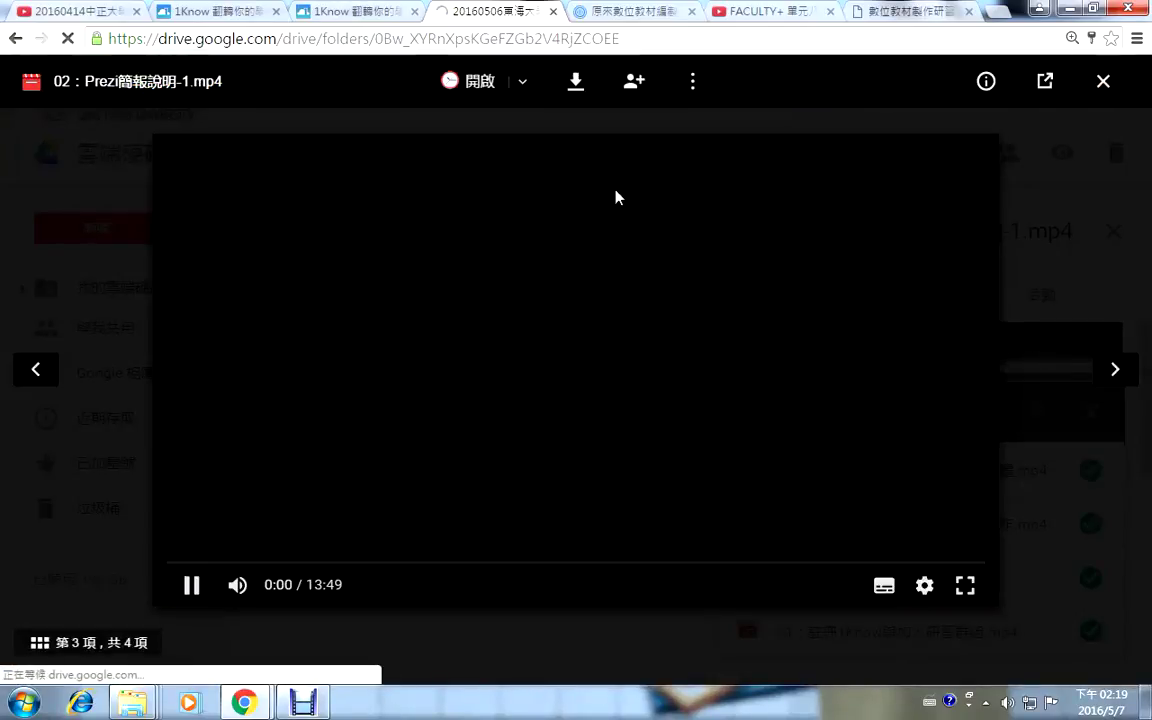
double_click(615, 197)
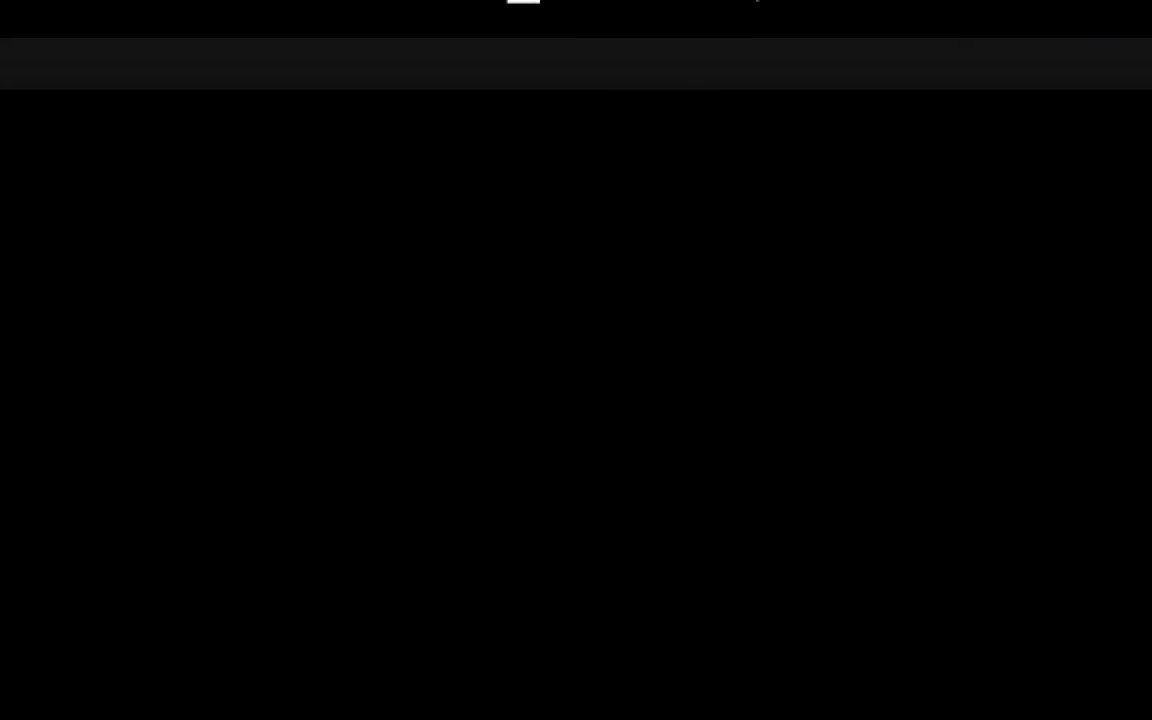
key(Escape)
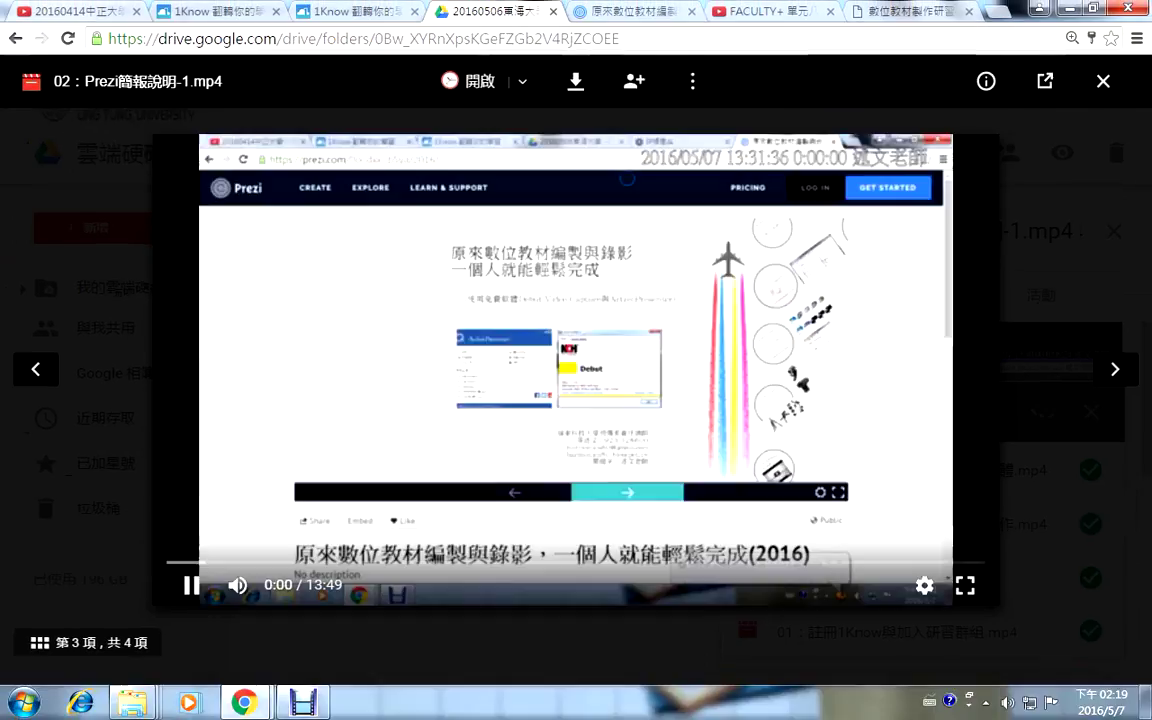
click(724, 224)
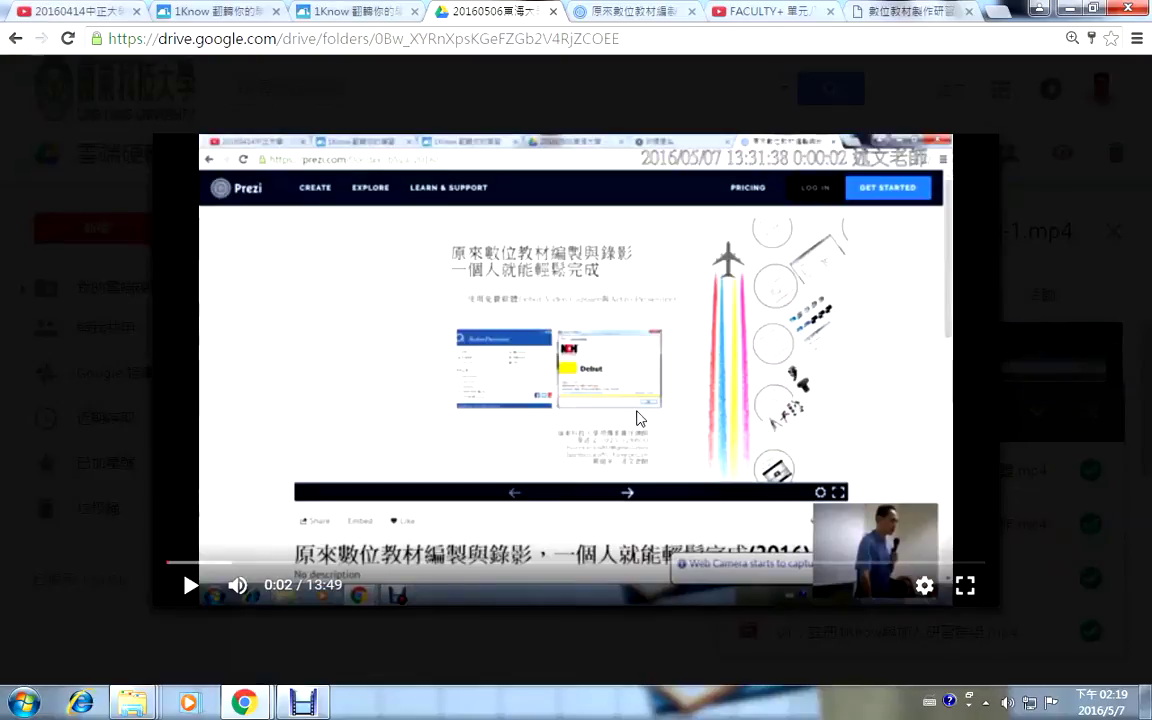
mouse_move(1100, 84)
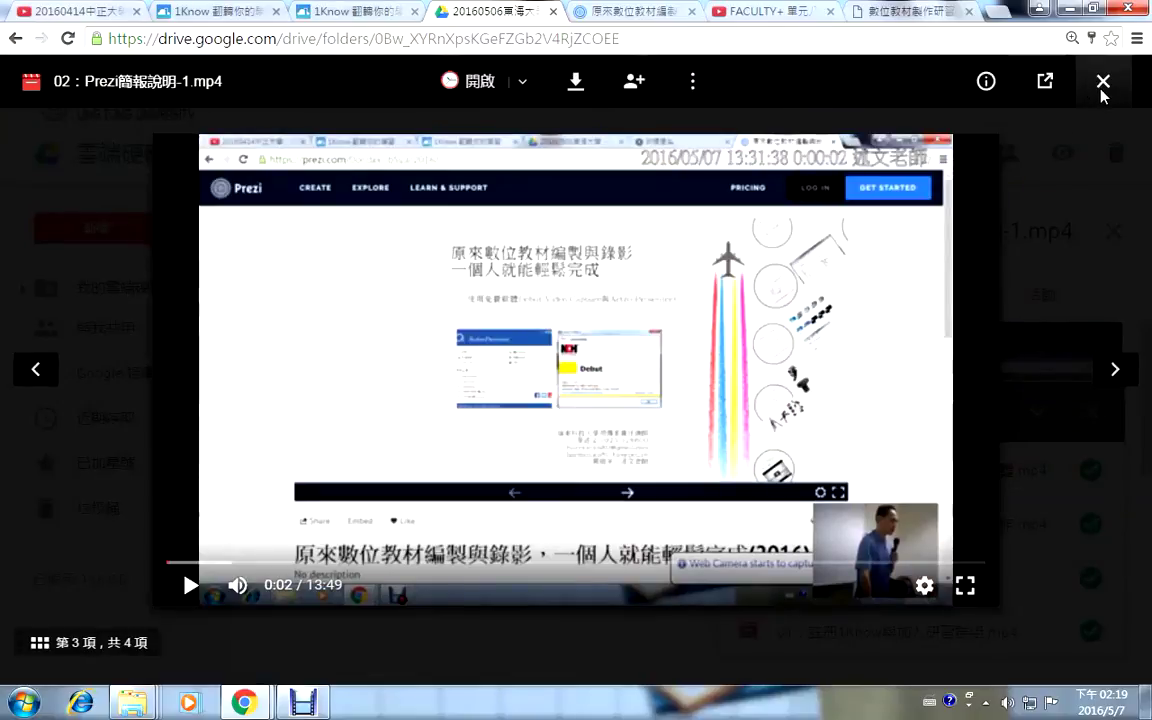
click(1103, 81)
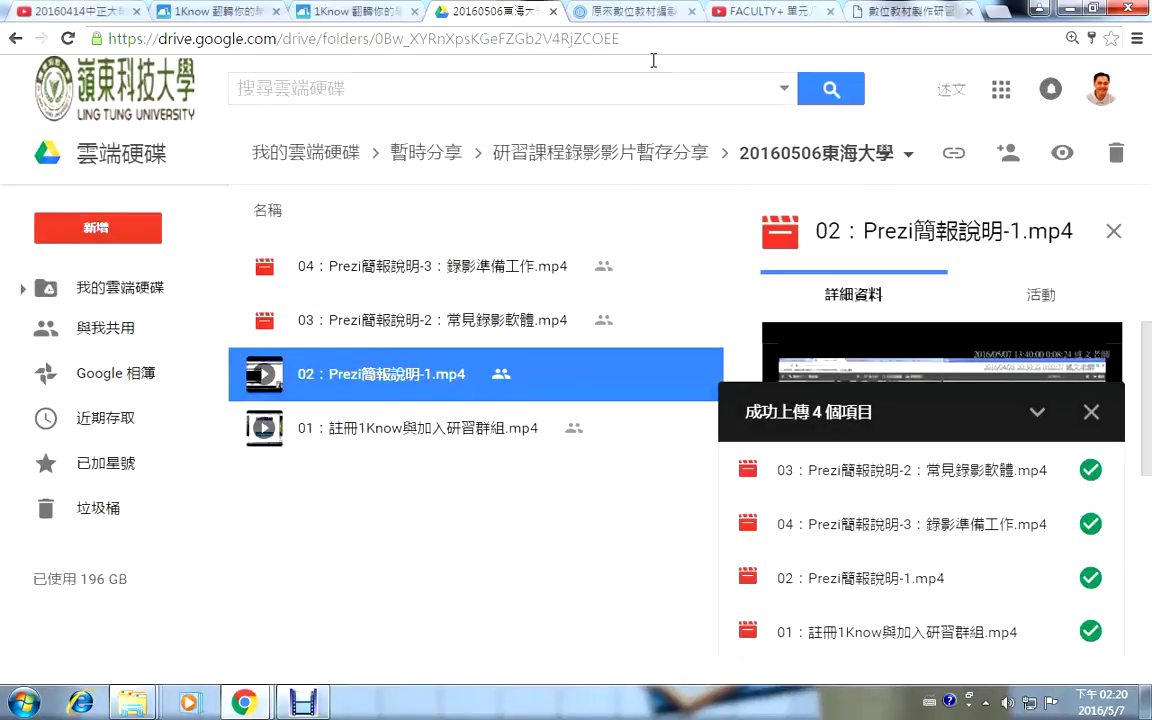
Switch from the browser to Debut and review the file formats available for screen recordings.
click(638, 22)
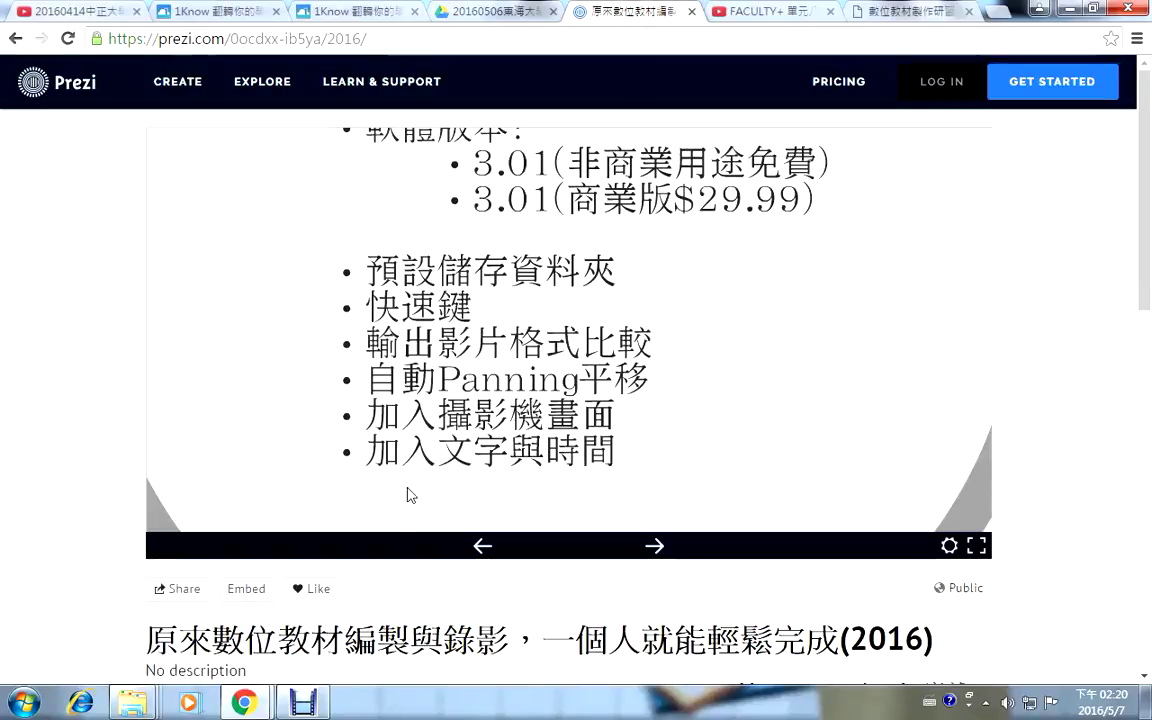
mouse_move(311, 708)
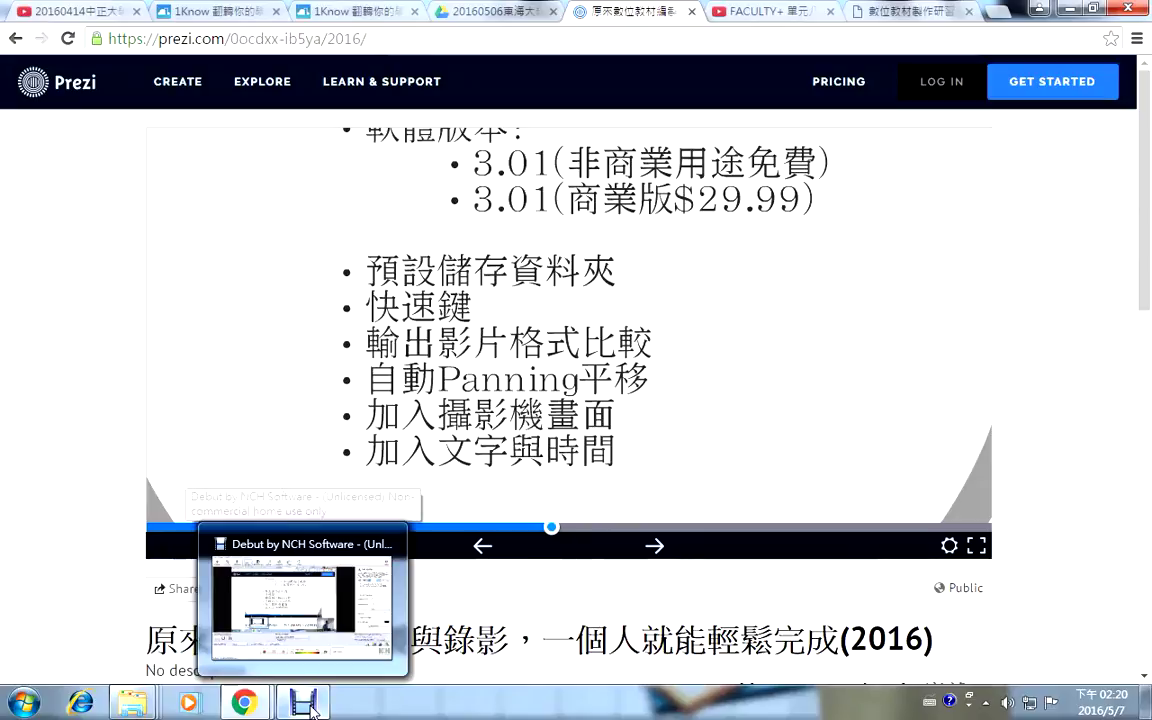
click(360, 560)
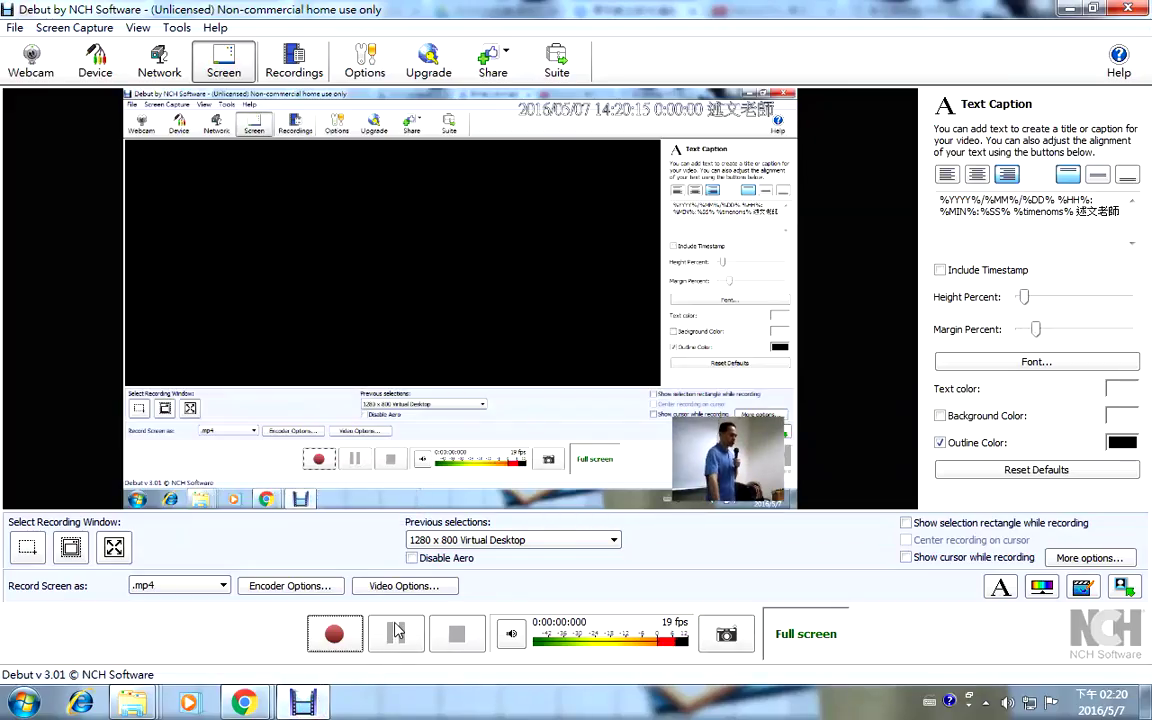
click(177, 588)
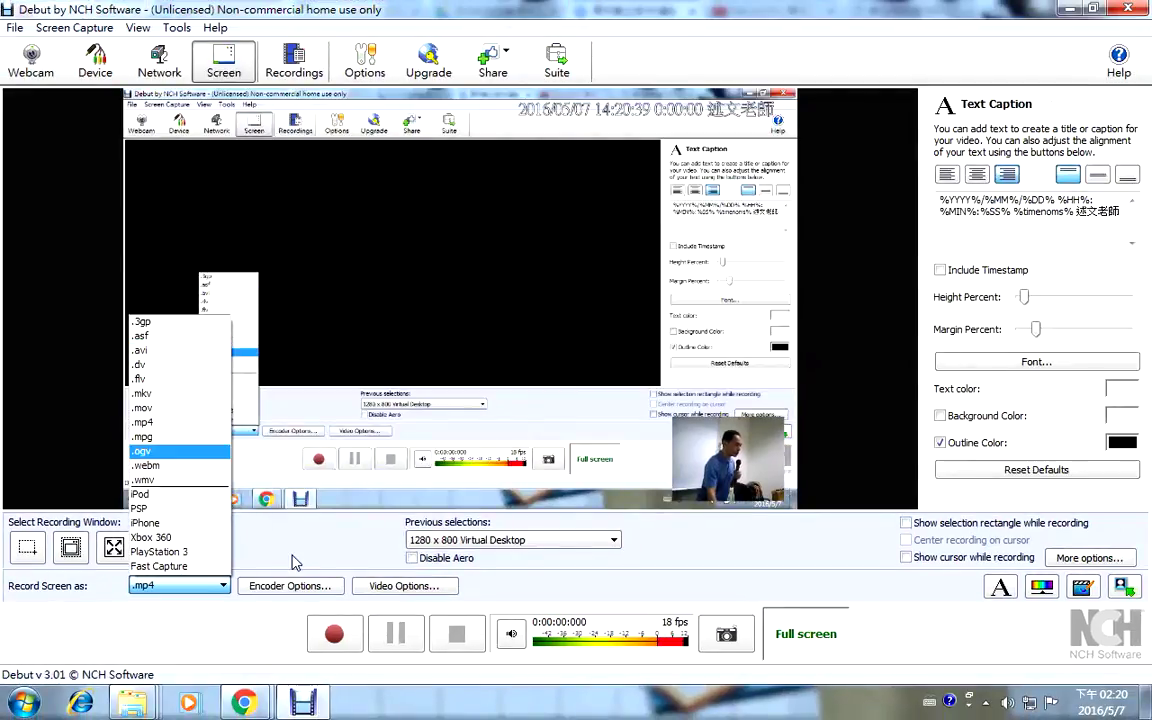
click(295, 563)
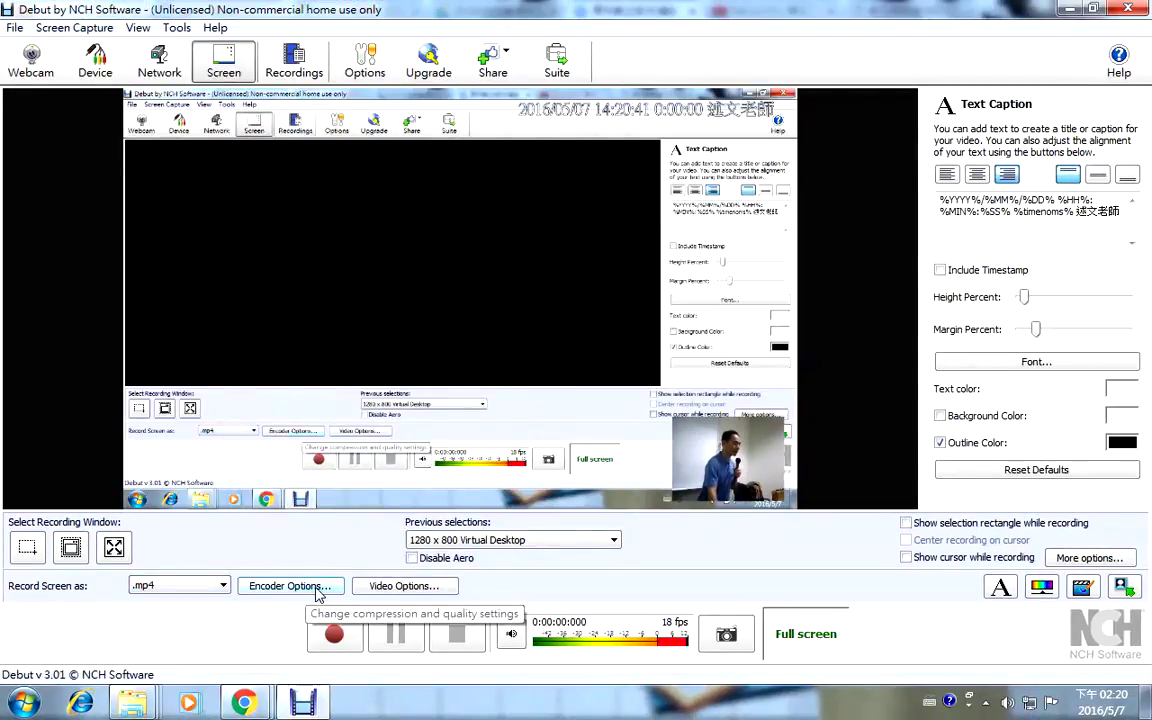
Review the H264 and MPEG4 compressor choices in the MP4 encoder options, mark both with the annotation pen, and cancel the settings.
click(317, 592)
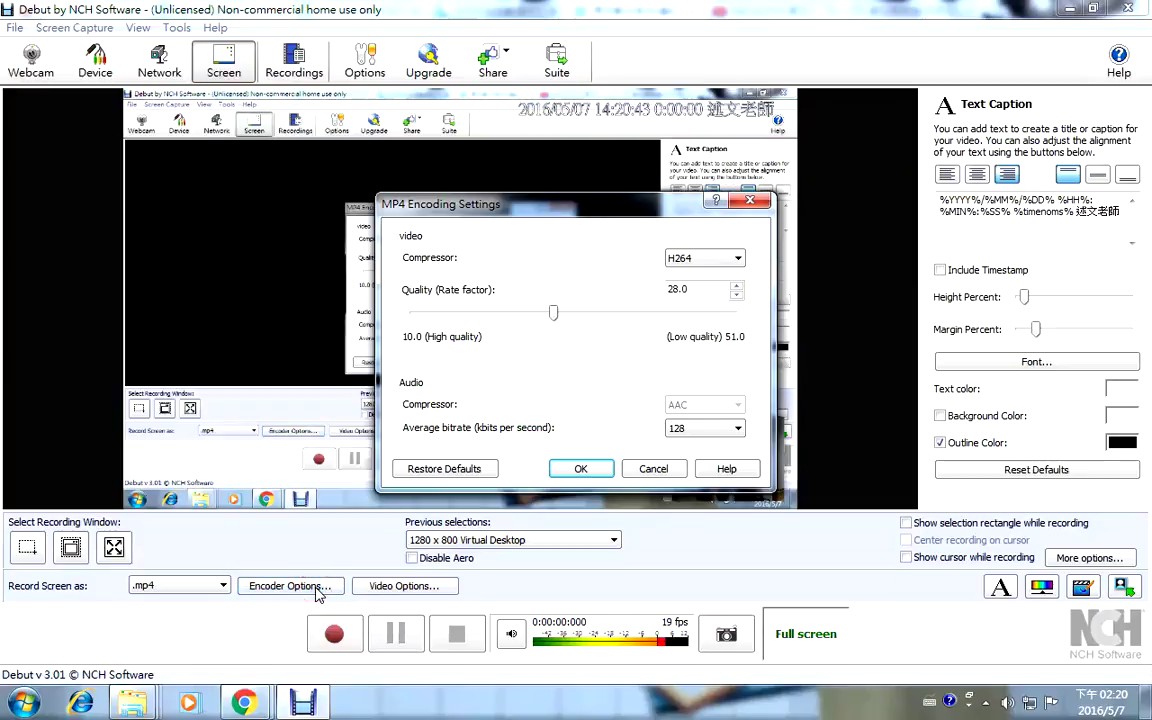
click(708, 262)
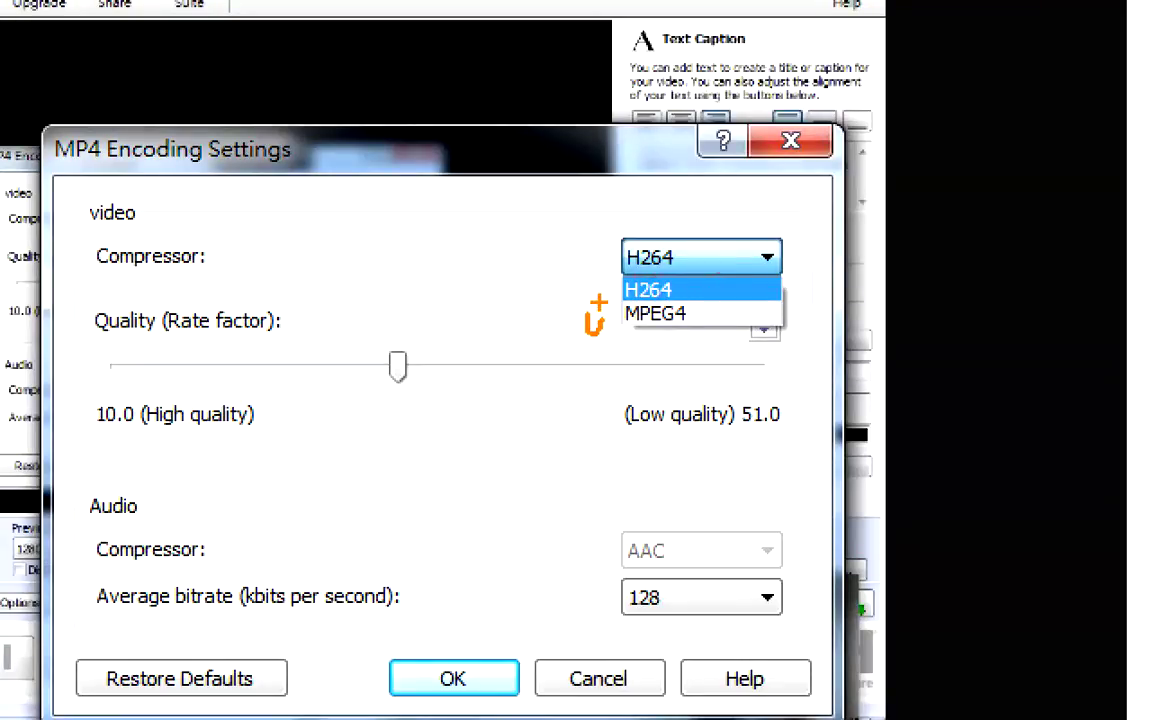
drag(588, 272, 617, 250)
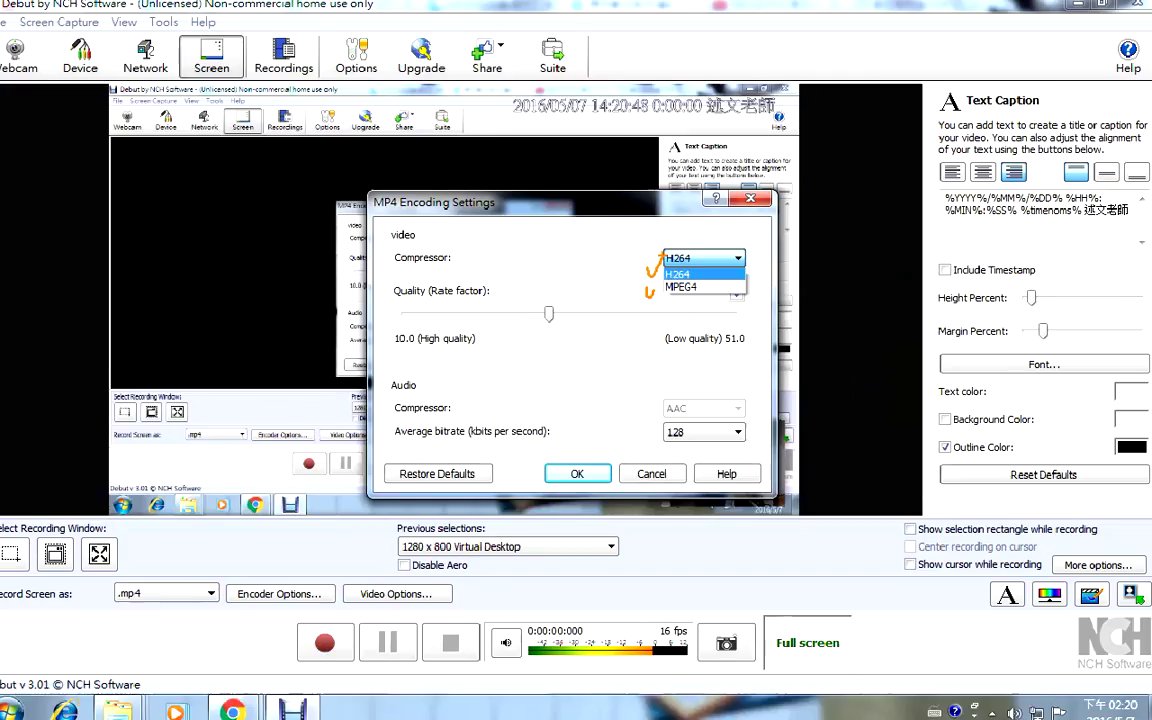
click(705, 273)
click(712, 262)
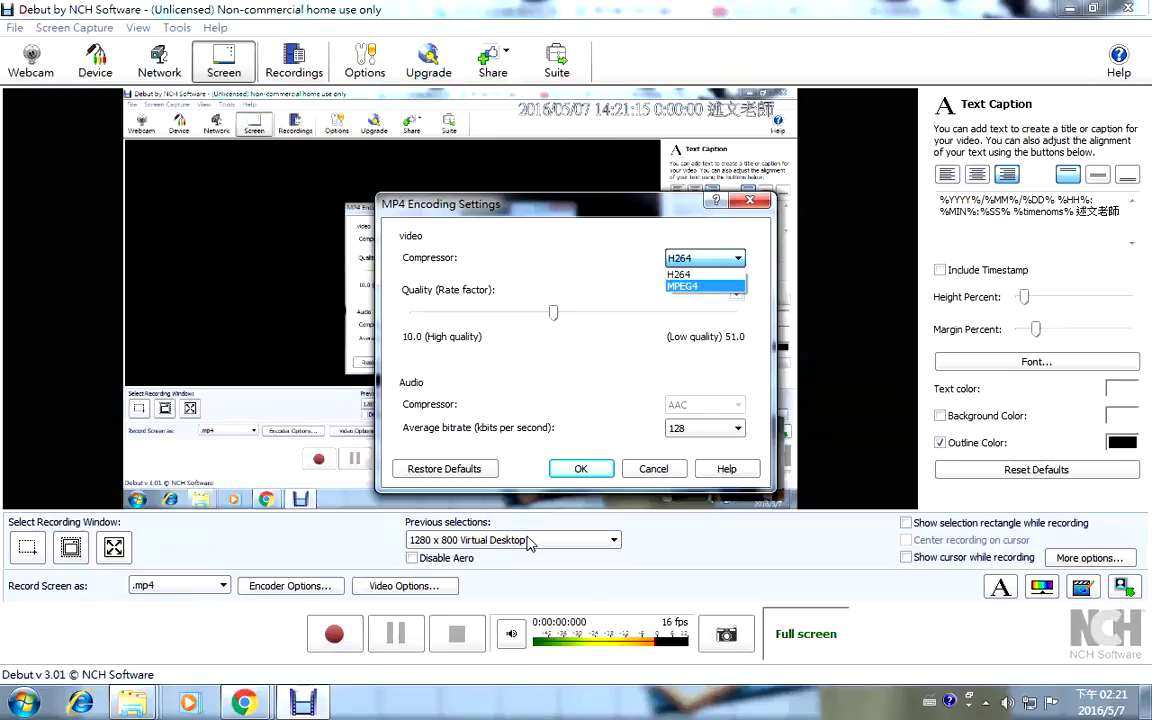
click(653, 468)
click(653, 468)
Set the recording format to .avi and review the video compressors in its encoder options, choosing H264 (Native) before closing them.
click(205, 585)
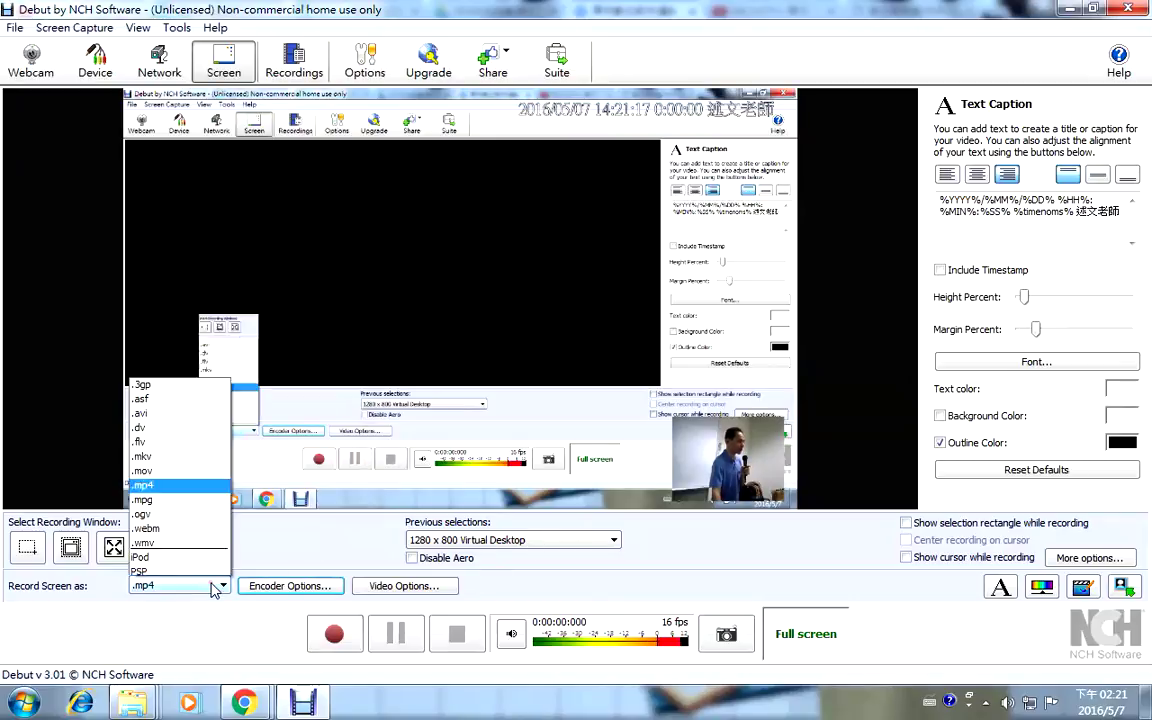
click(195, 285)
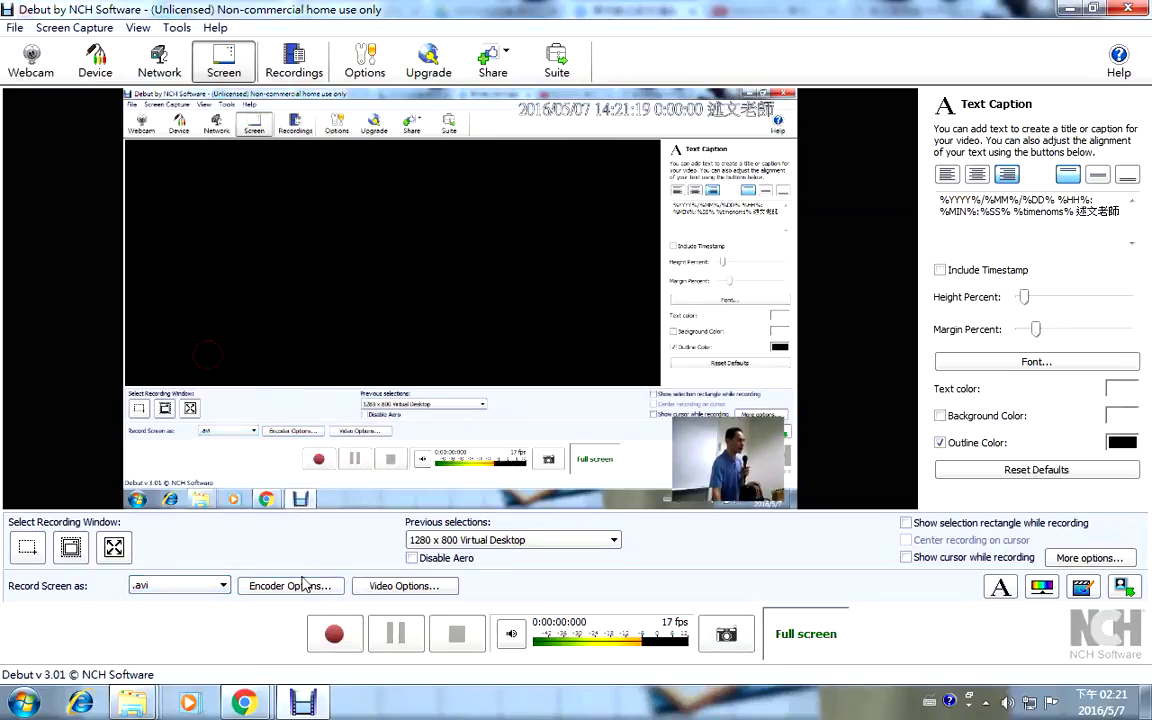
click(290, 586)
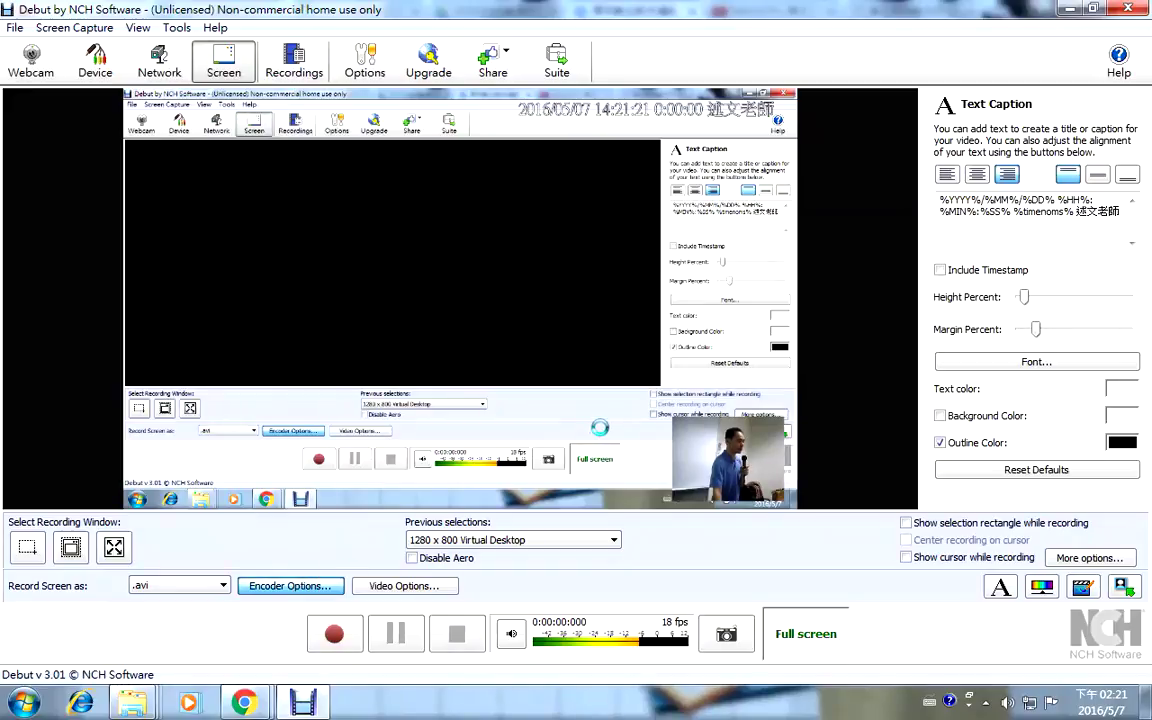
click(660, 298)
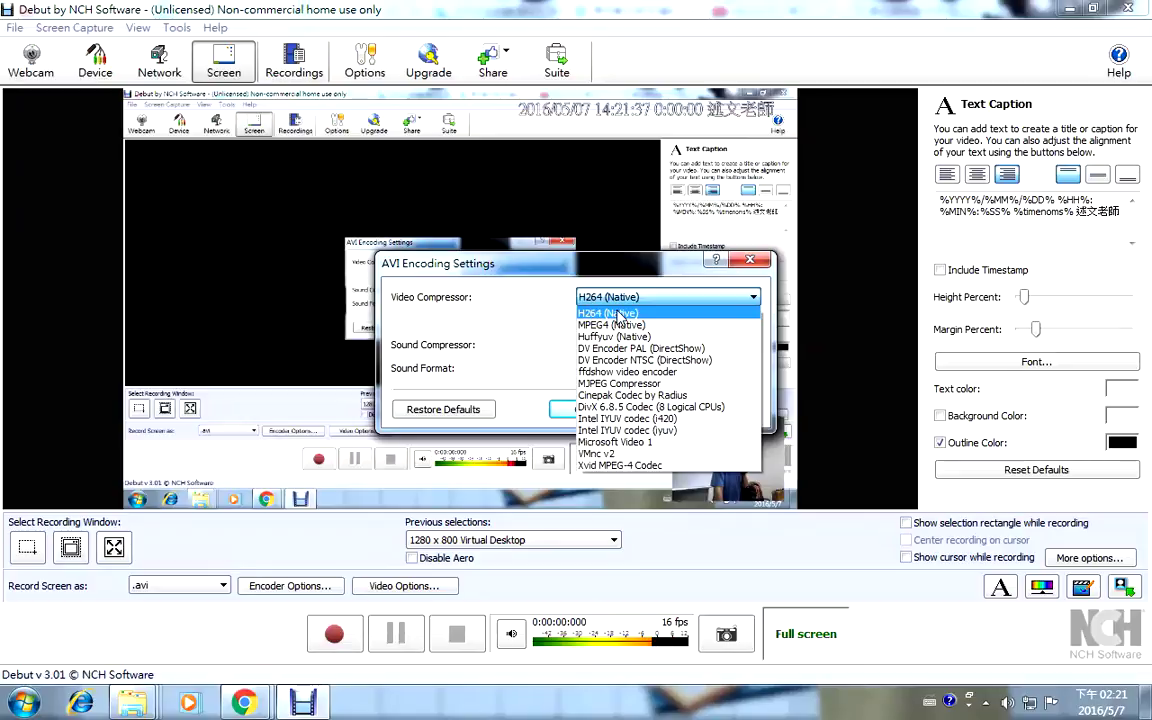
click(621, 316)
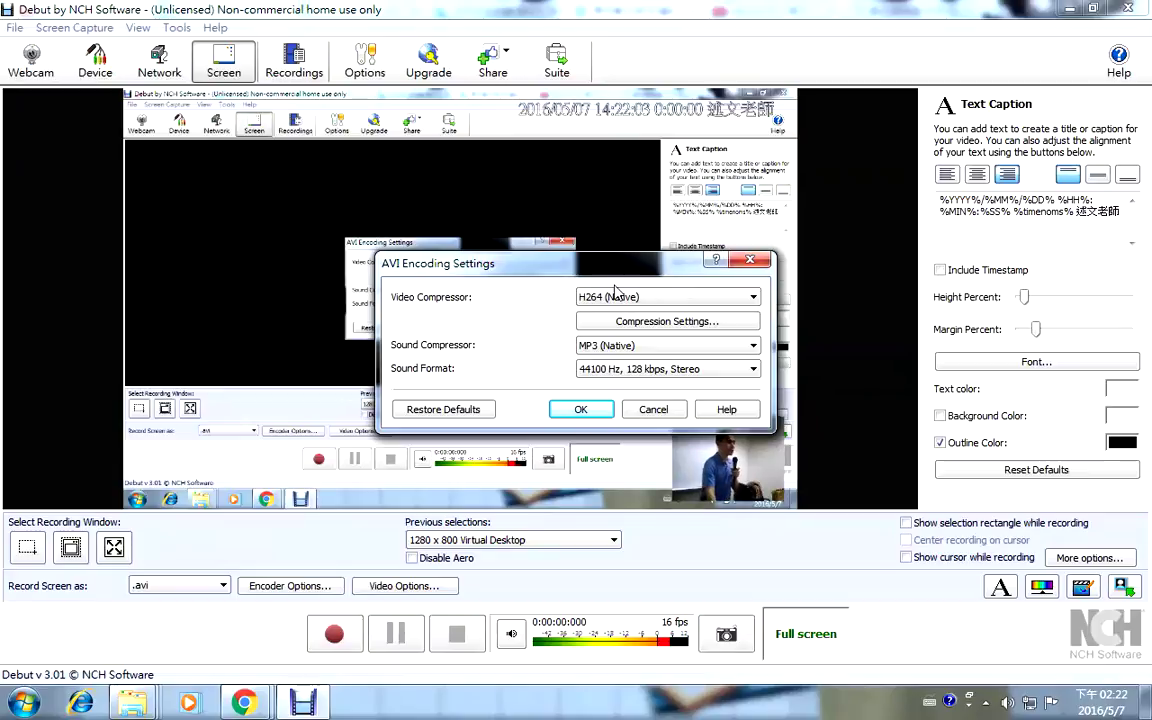
click(749, 264)
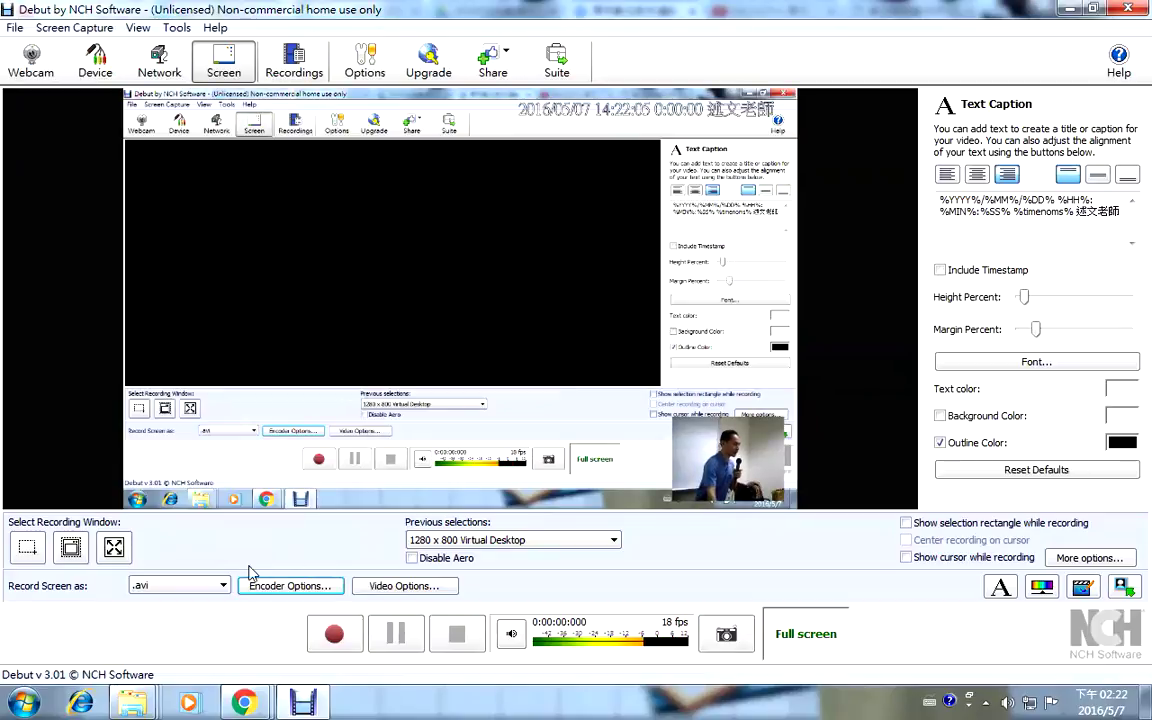
Set the screen recording format to .mp4.
click(215, 585)
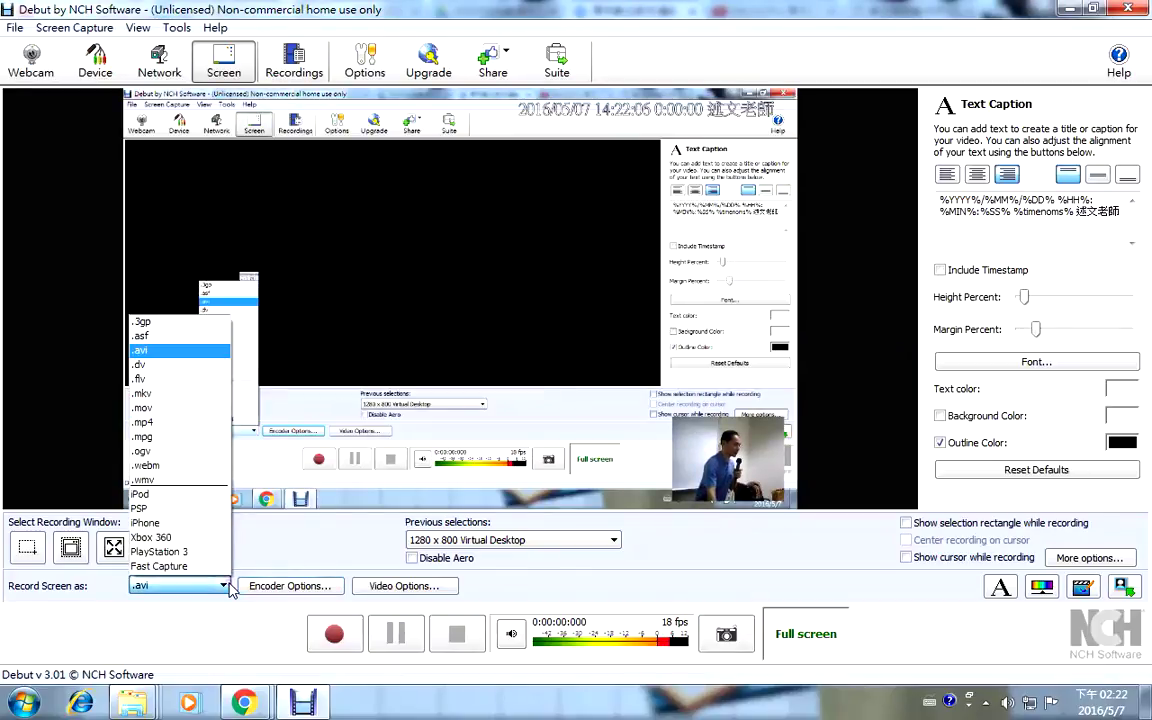
click(178, 423)
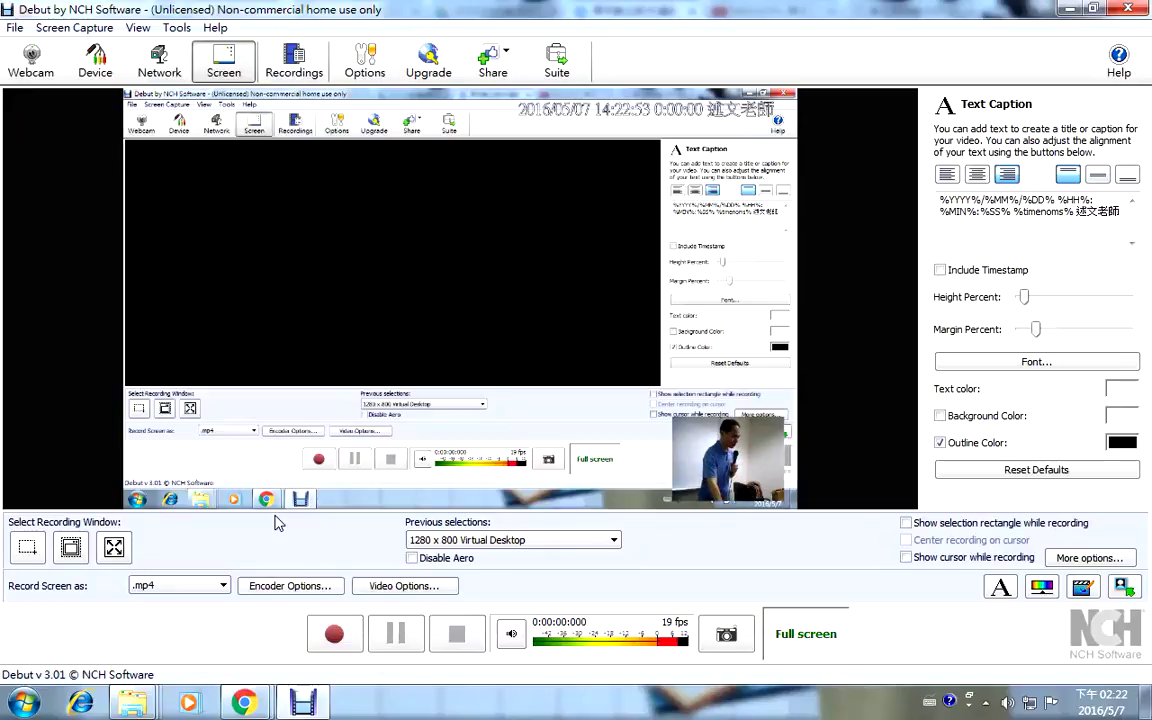
Show the desktop and mark the 20160507 folder with a circle and an arrow using the annotation pen.
key(super+d)
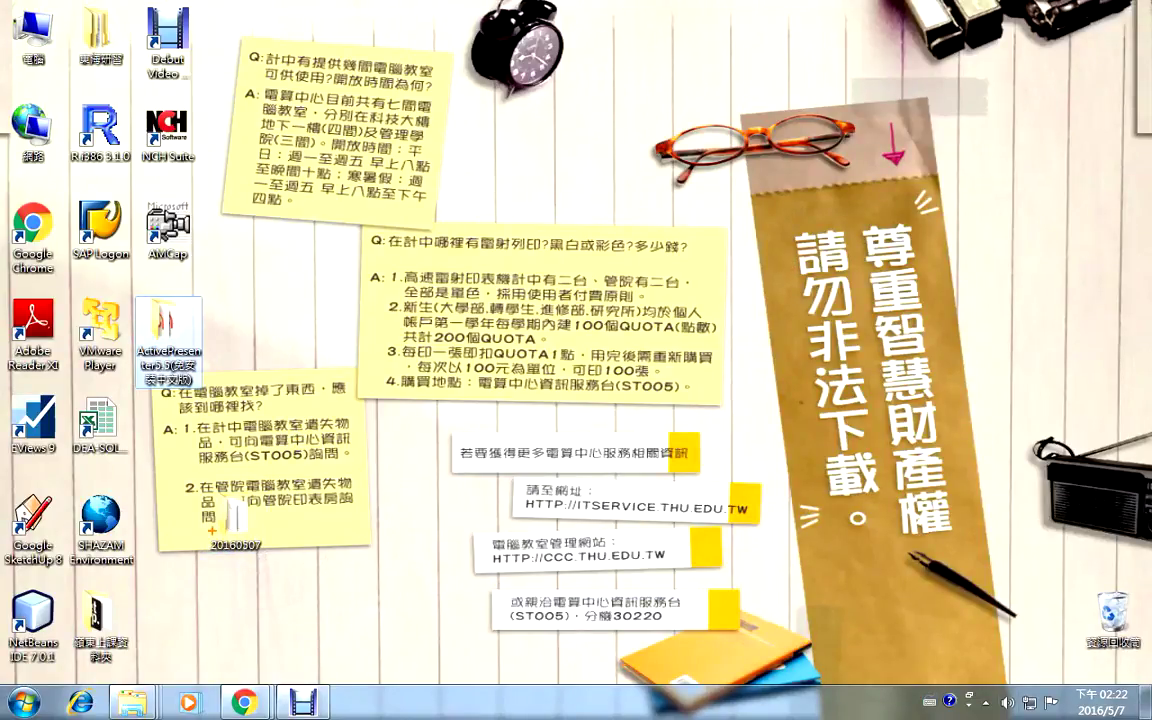
mouse_move(237, 512)
mouse_down()
mouse_move(250, 420)
mouse_move(285, 378)
mouse_move(265, 470)
mouse_move(200, 505)
mouse_move(240, 586)
mouse_up()
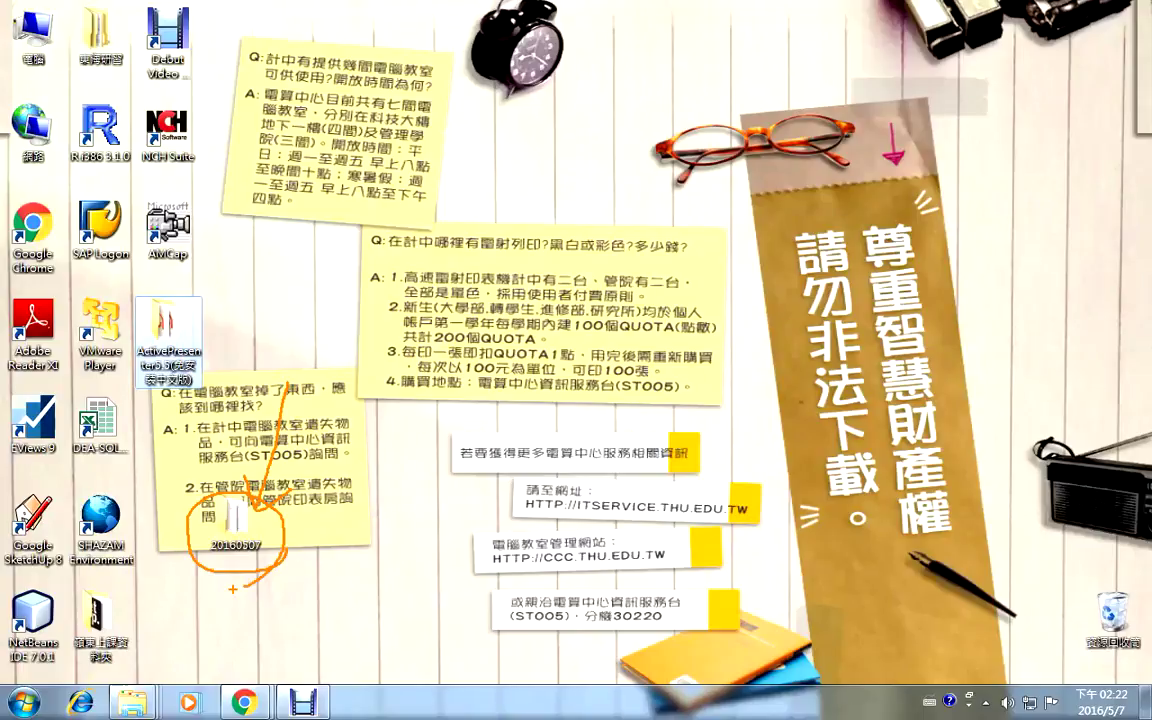
Clear the pen marks, return to Debut, start a recording to show the file name dialog, and cancel it.
key(Escape)
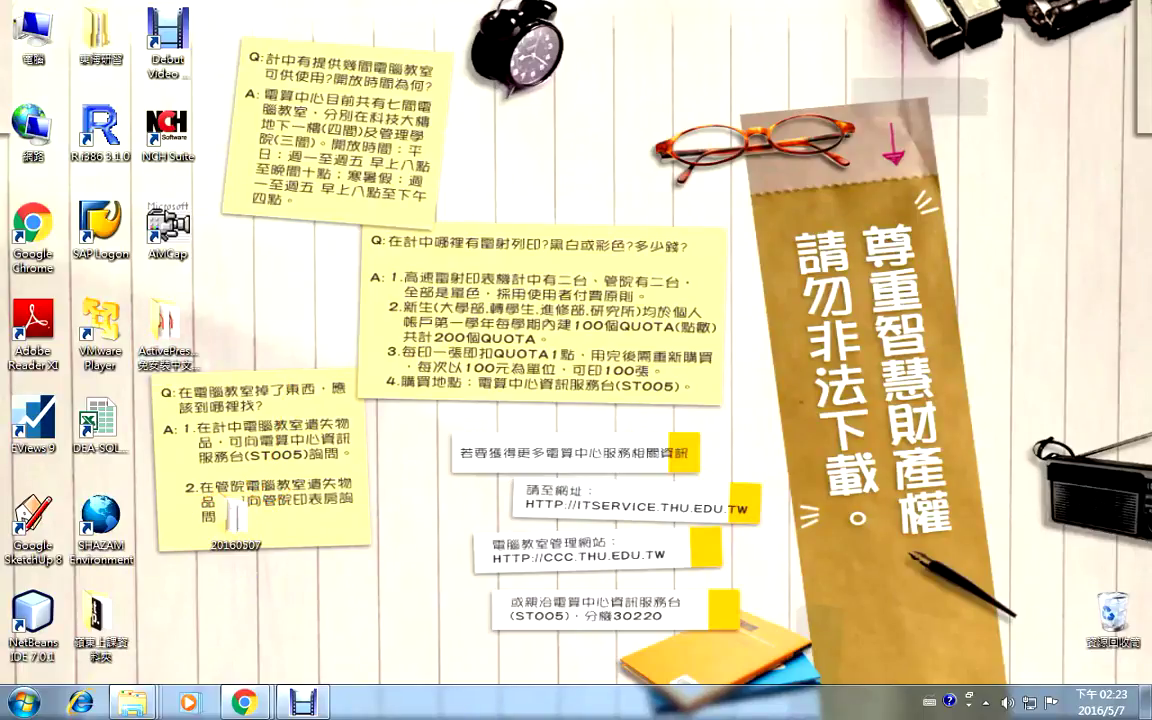
click(303, 705)
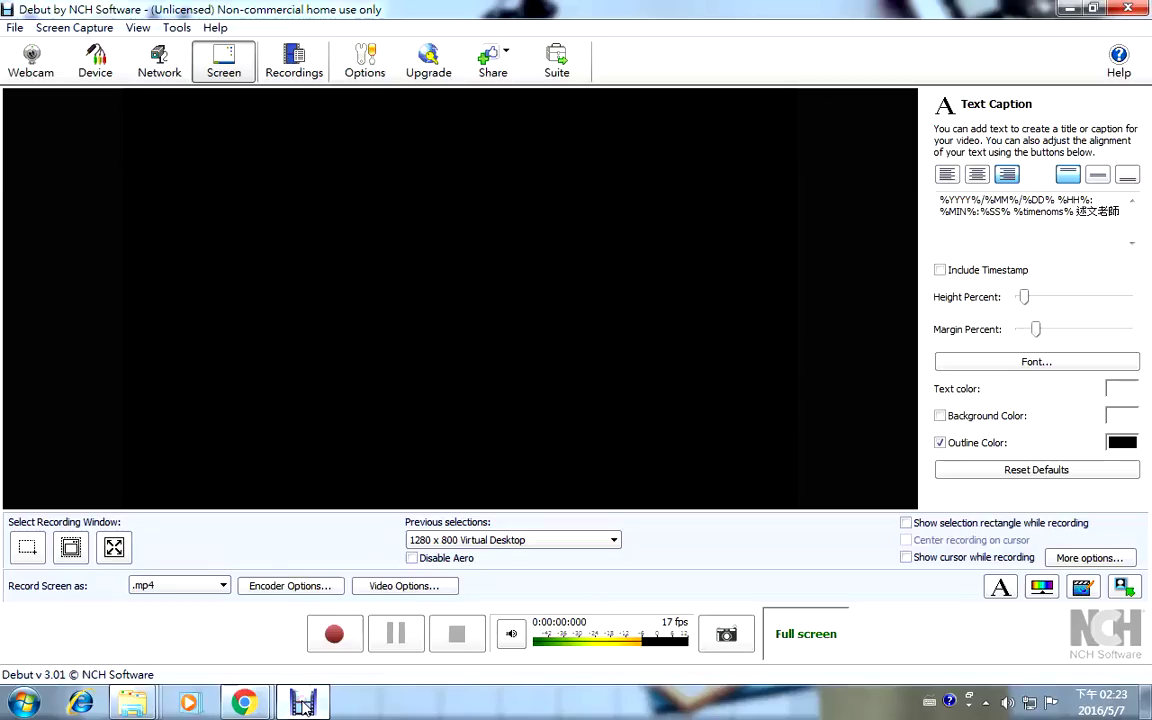
click(338, 636)
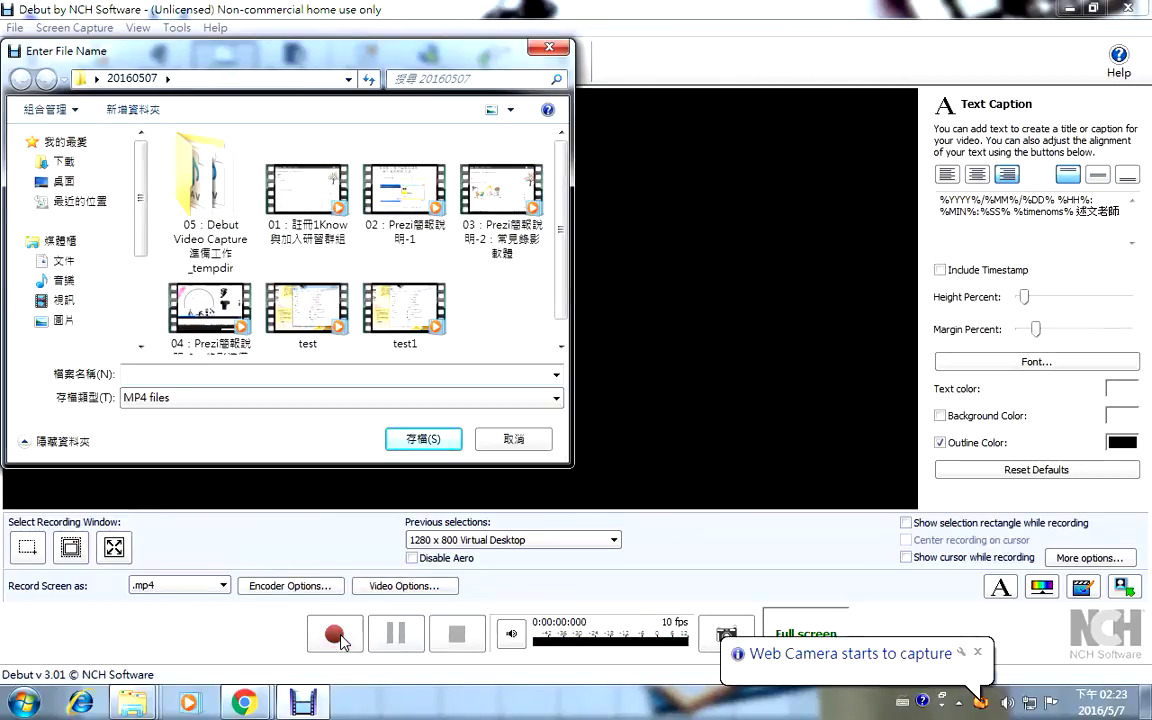
click(484, 446)
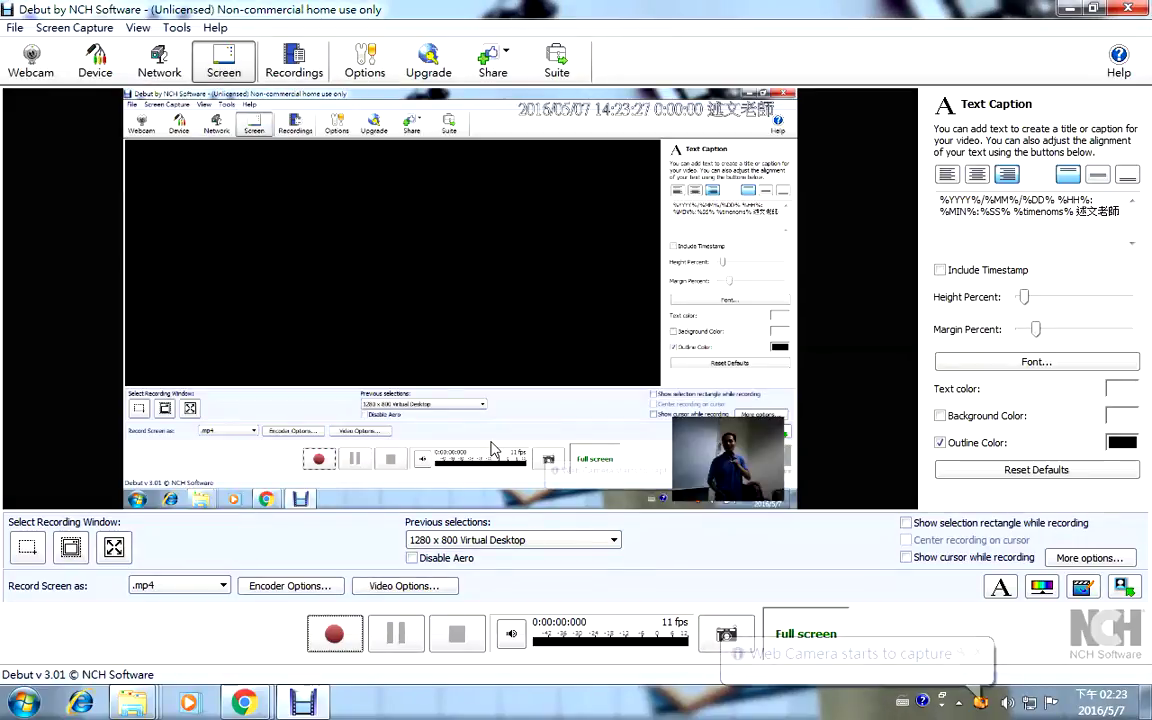
Open the Debut options and mark the Webcam, Capture Device and Screen Capture video sources with the annotation pen.
click(370, 64)
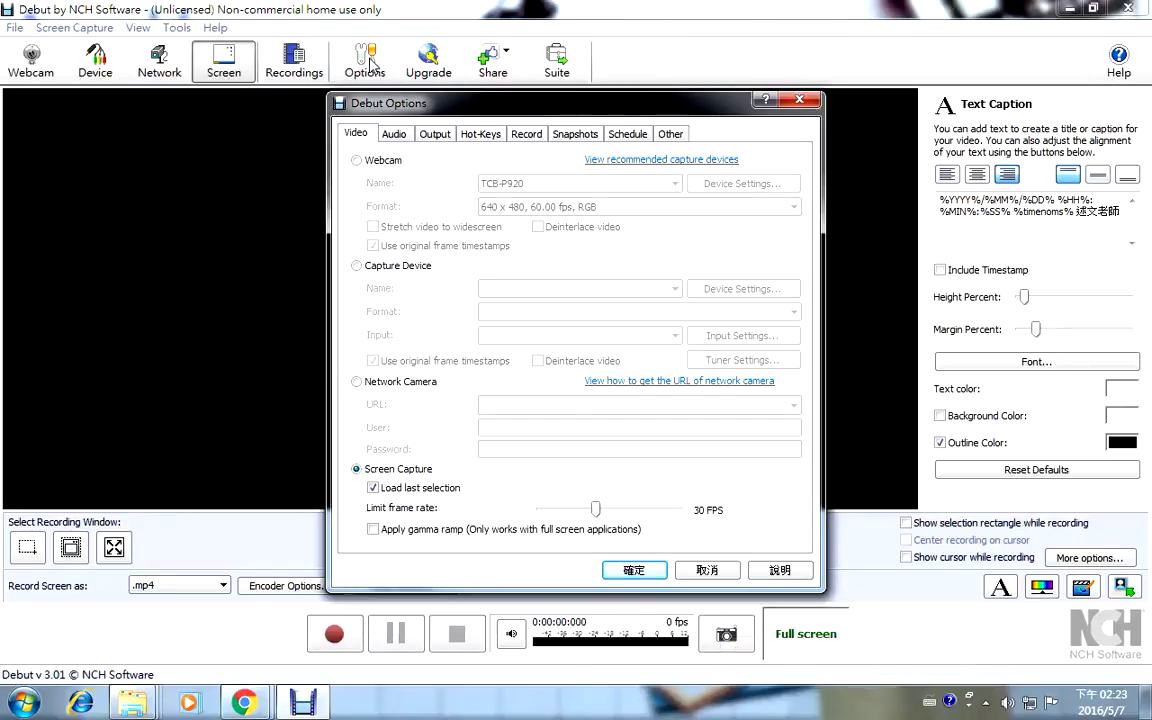
drag(347, 103, 395, 101)
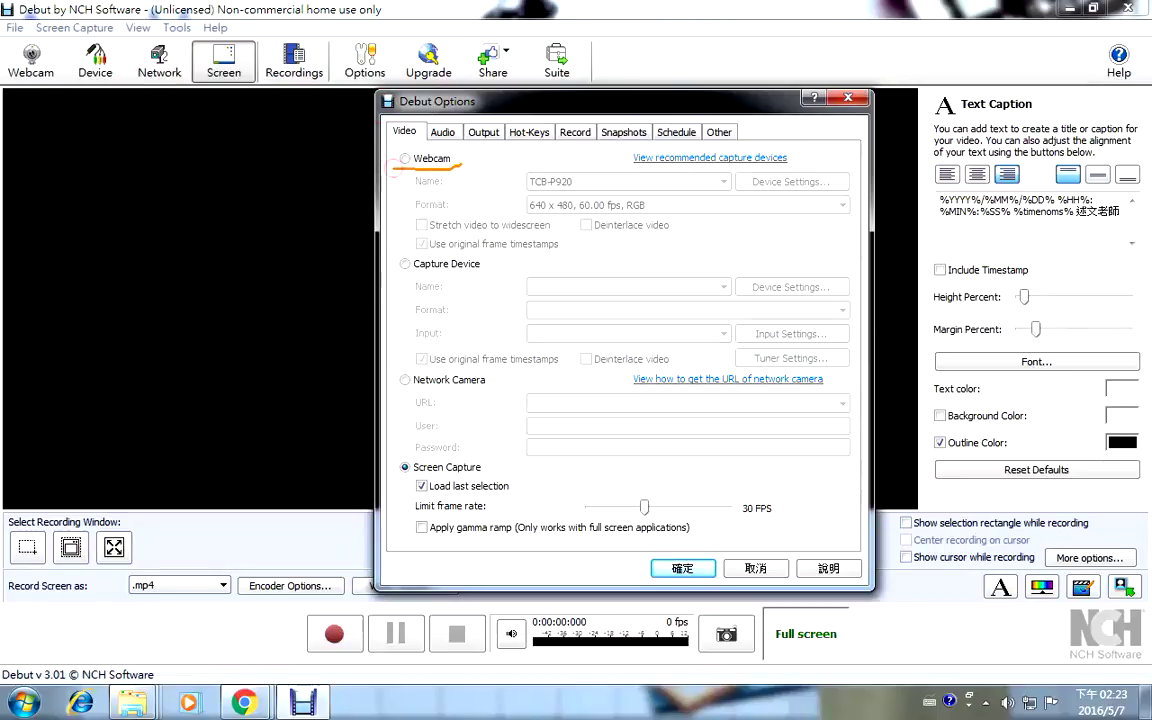
mouse_move(428, 129)
mouse_down()
mouse_move(395, 166)
mouse_move(380, 160)
mouse_move(410, 138)
mouse_up()
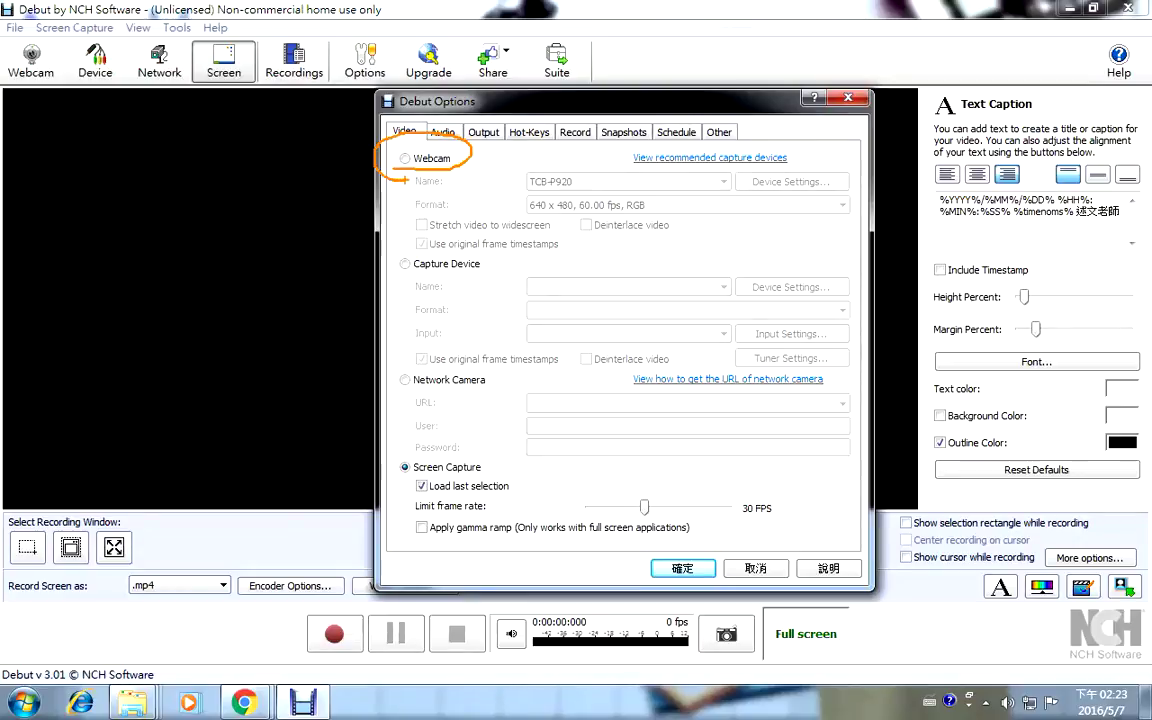
mouse_move(393, 279)
mouse_down()
mouse_move(492, 279)
mouse_move(499, 265)
mouse_move(422, 238)
mouse_move(370, 270)
mouse_up()
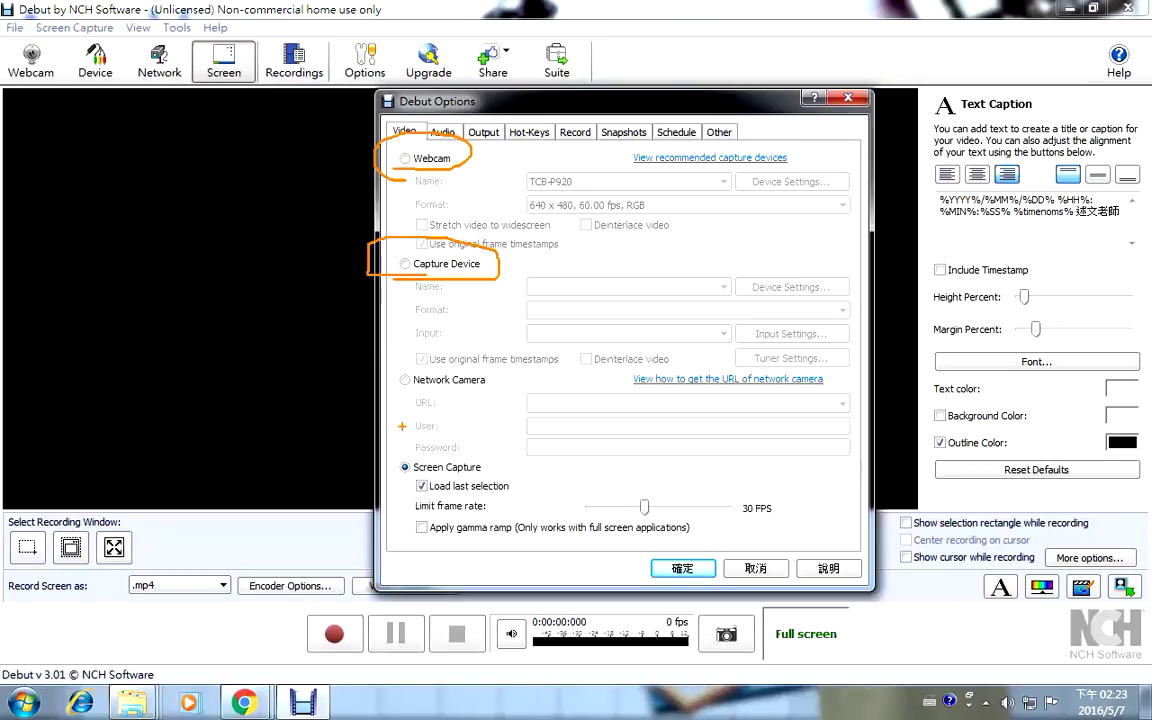
mouse_move(401, 455)
mouse_down()
mouse_move(484, 420)
mouse_move(509, 449)
mouse_move(500, 476)
mouse_move(384, 478)
mouse_up()
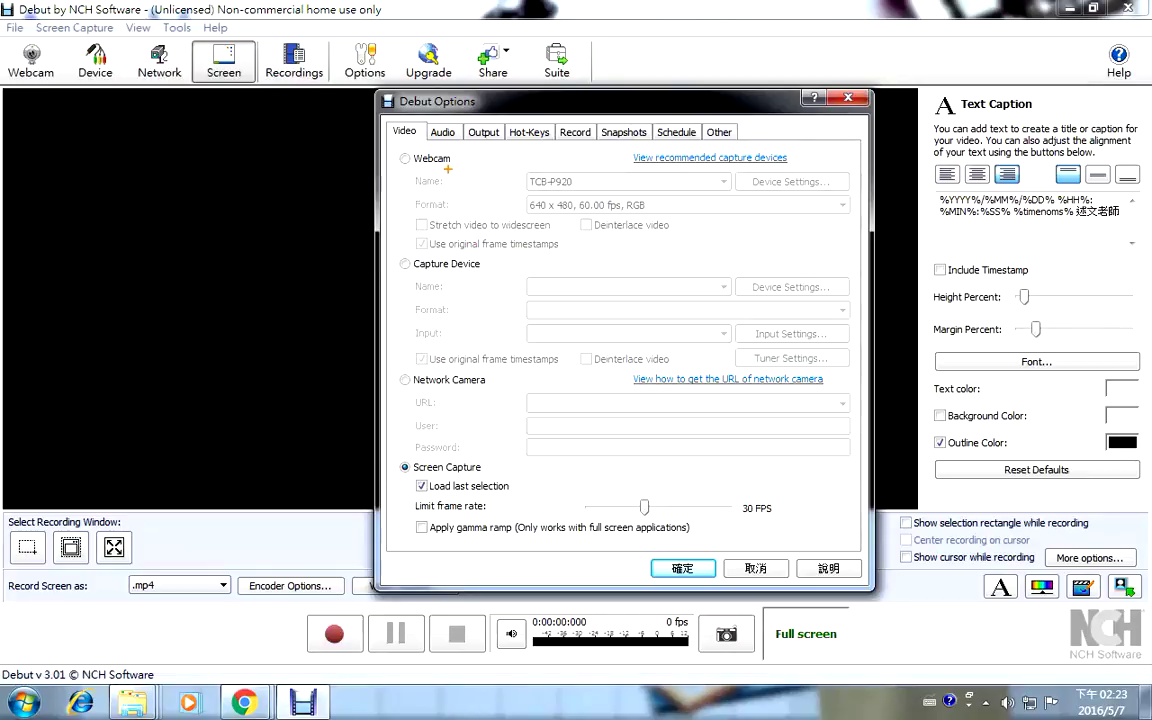
Review the audio recording options and the list of available microphone devices.
click(442, 132)
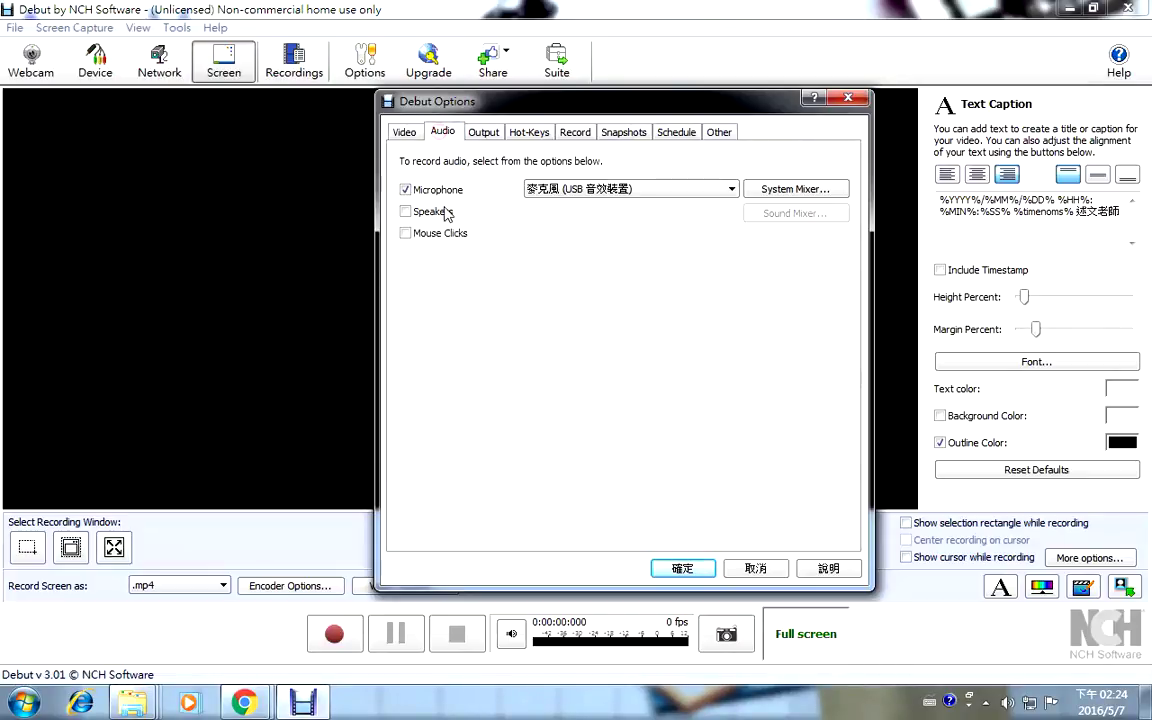
click(577, 192)
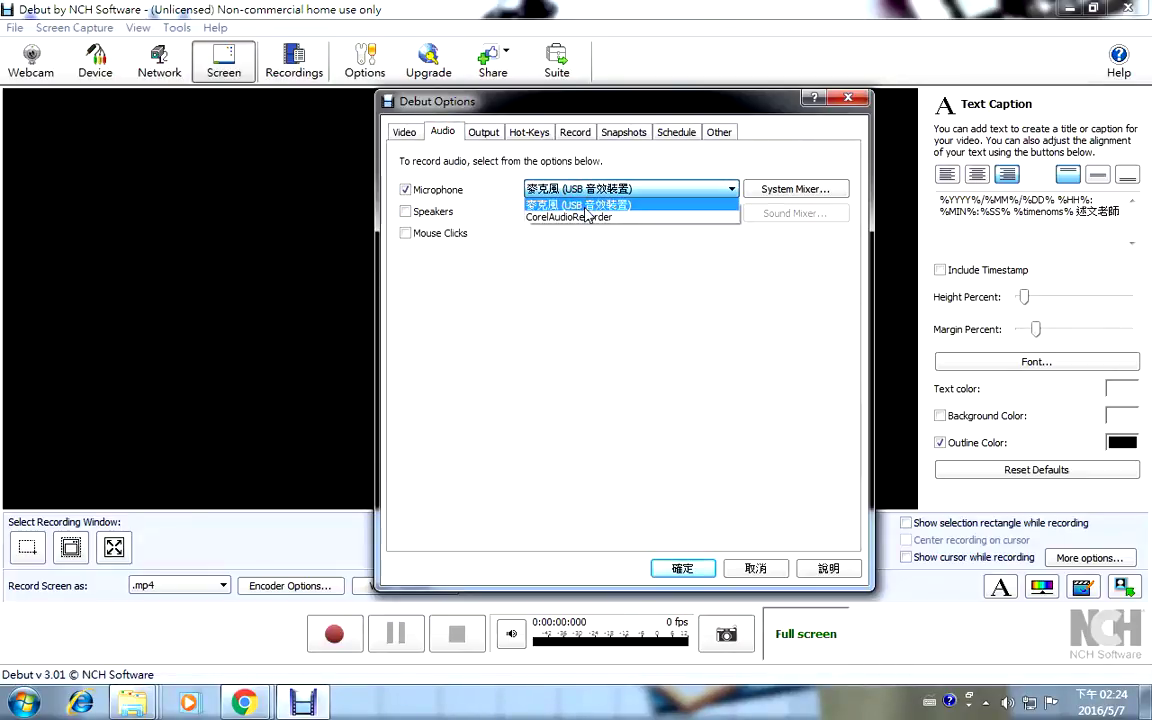
click(484, 134)
Review the output options, ticking Destination Folder and Output File Name and underlining both file naming choices with the pen.
click(484, 134)
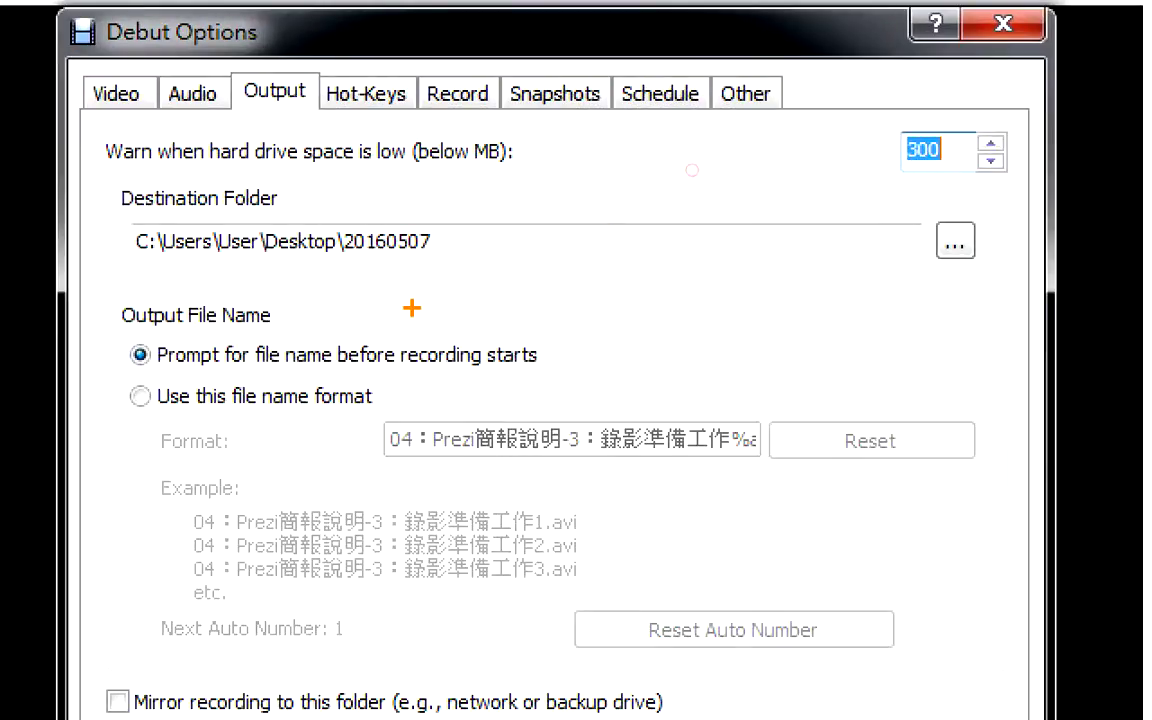
drag(120, 421, 396, 416)
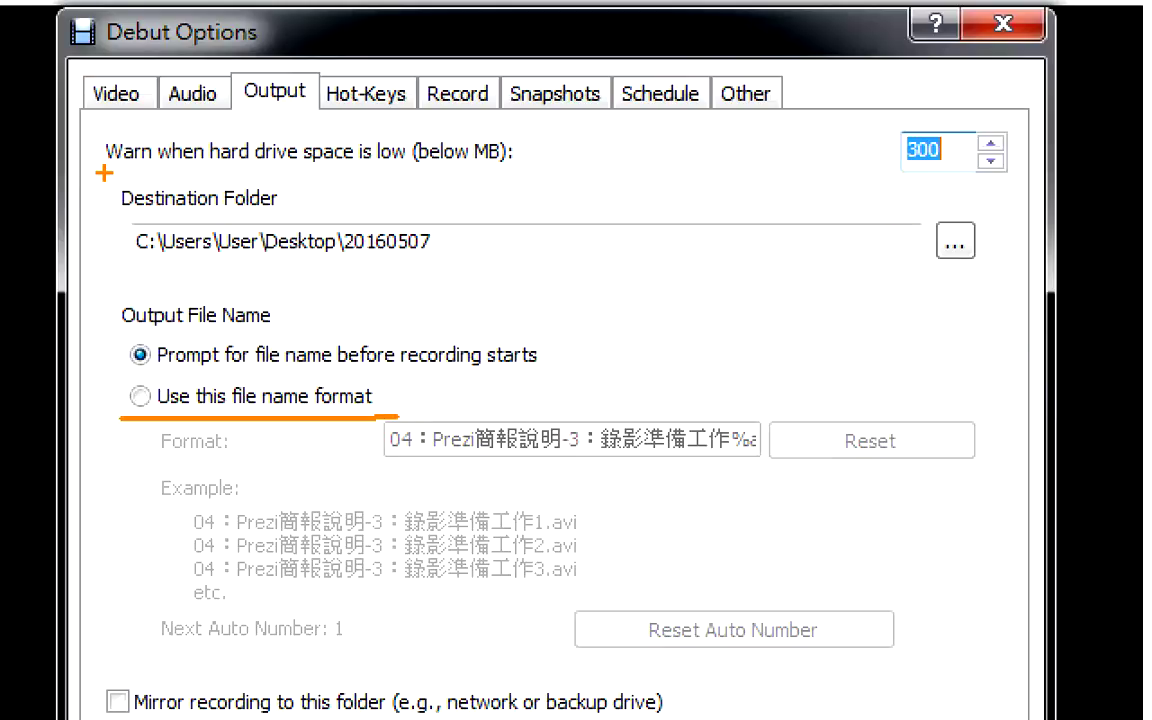
mouse_move(105, 173)
mouse_down()
mouse_move(117, 194)
mouse_move(172, 134)
mouse_up()
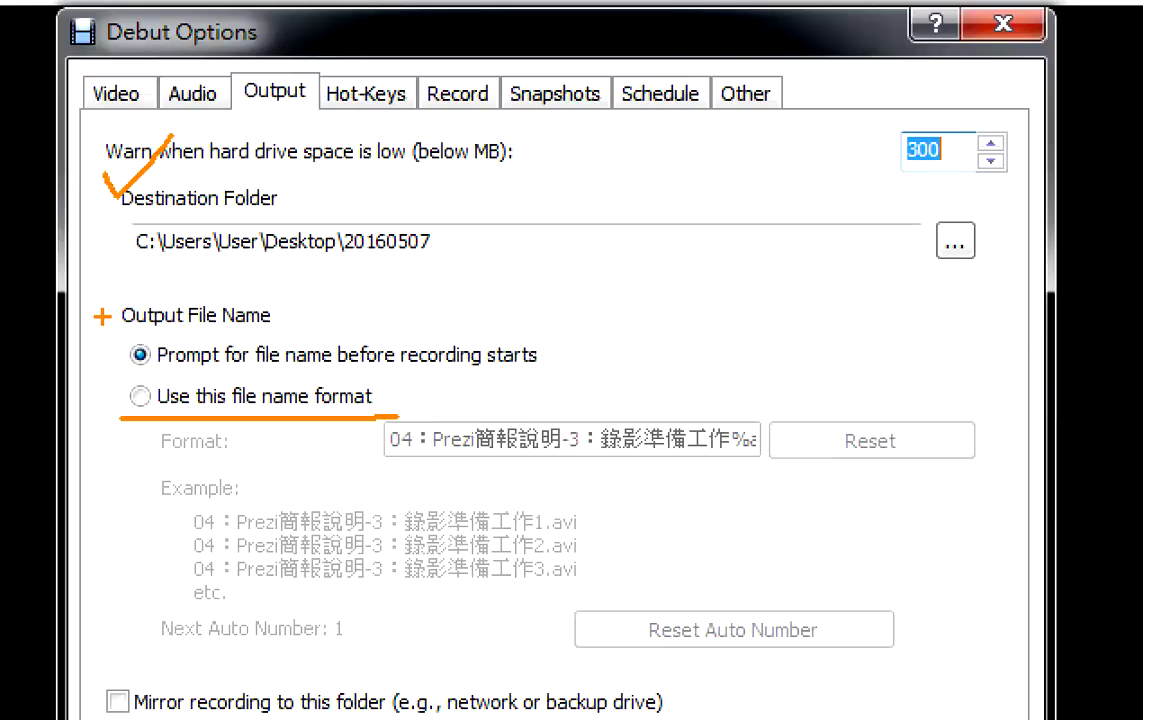
drag(102, 297, 160, 275)
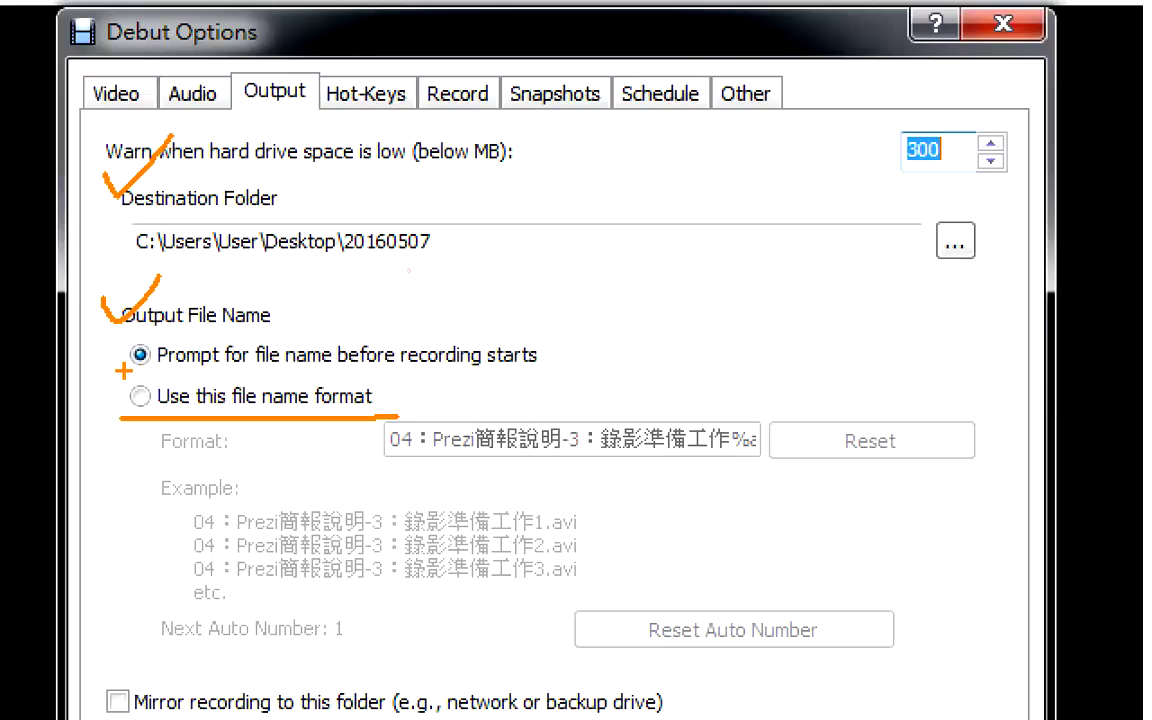
drag(122, 372, 546, 366)
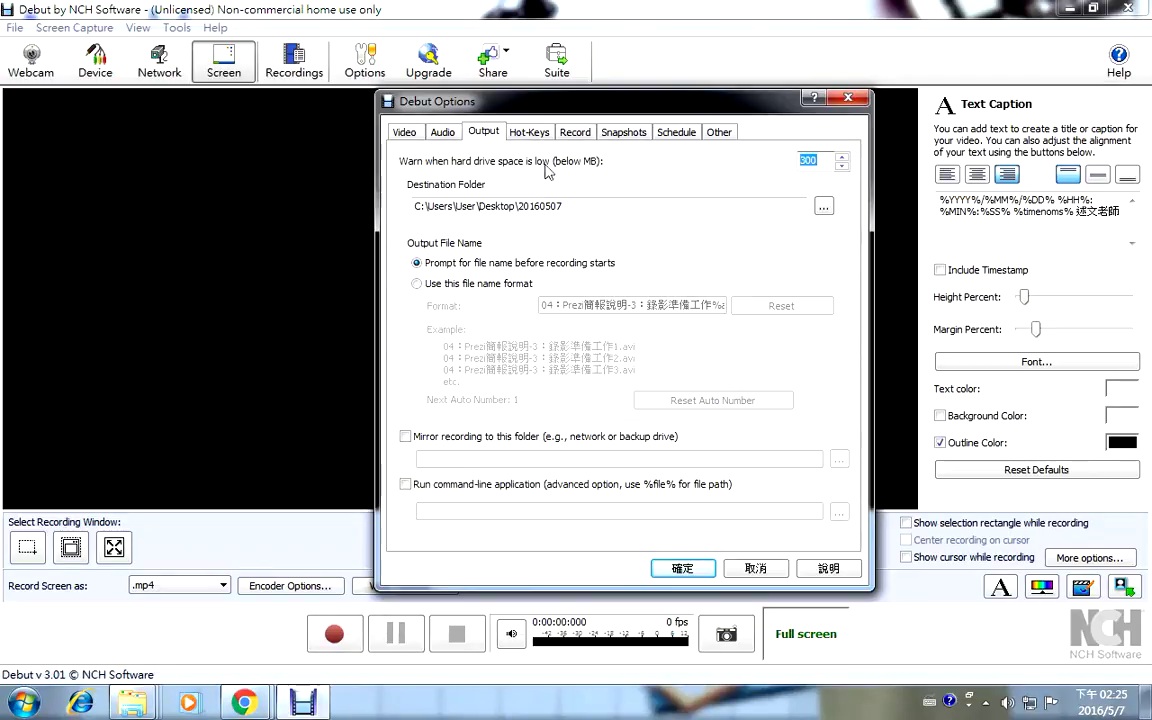
Review the hot-key assignments and try adding Ctrl+7 as a new hot-key for the Pause command, cancelling the addition.
click(535, 136)
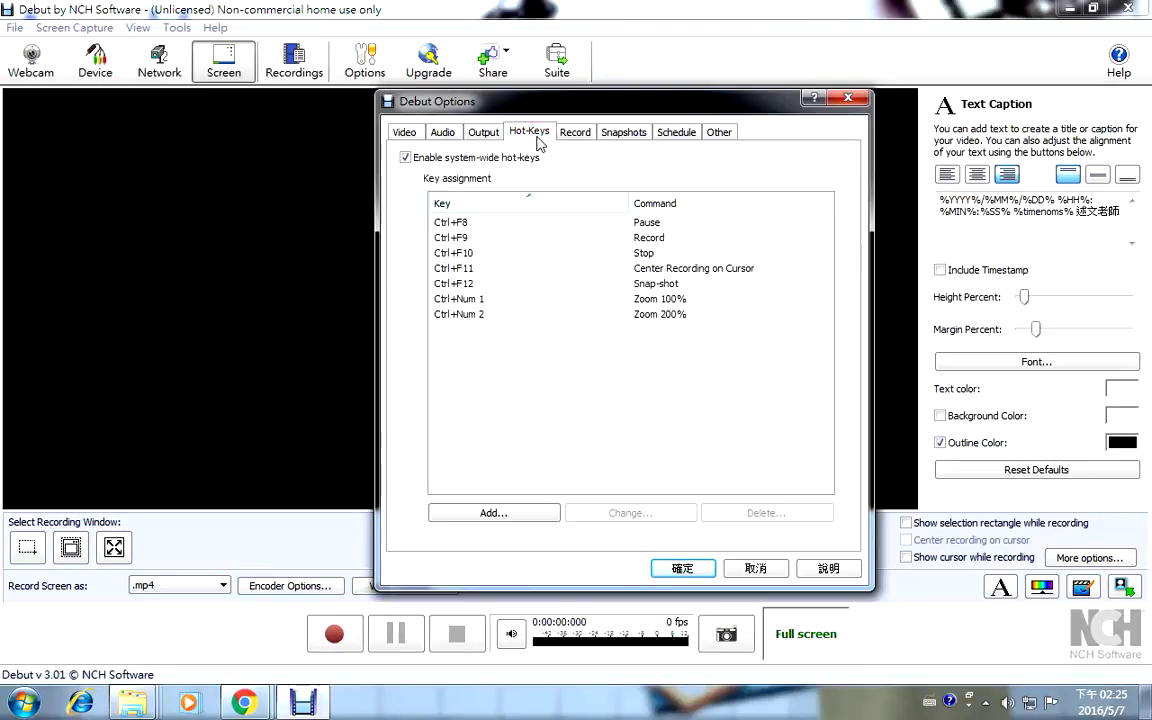
drag(522, 108, 440, 100)
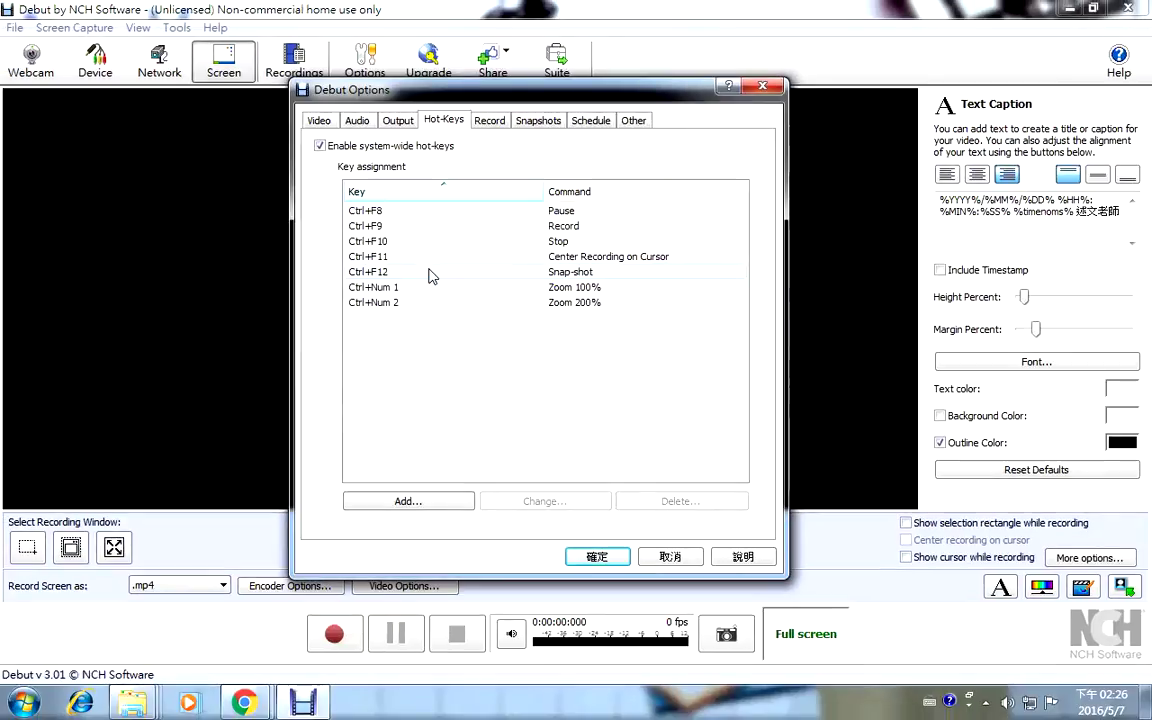
click(448, 505)
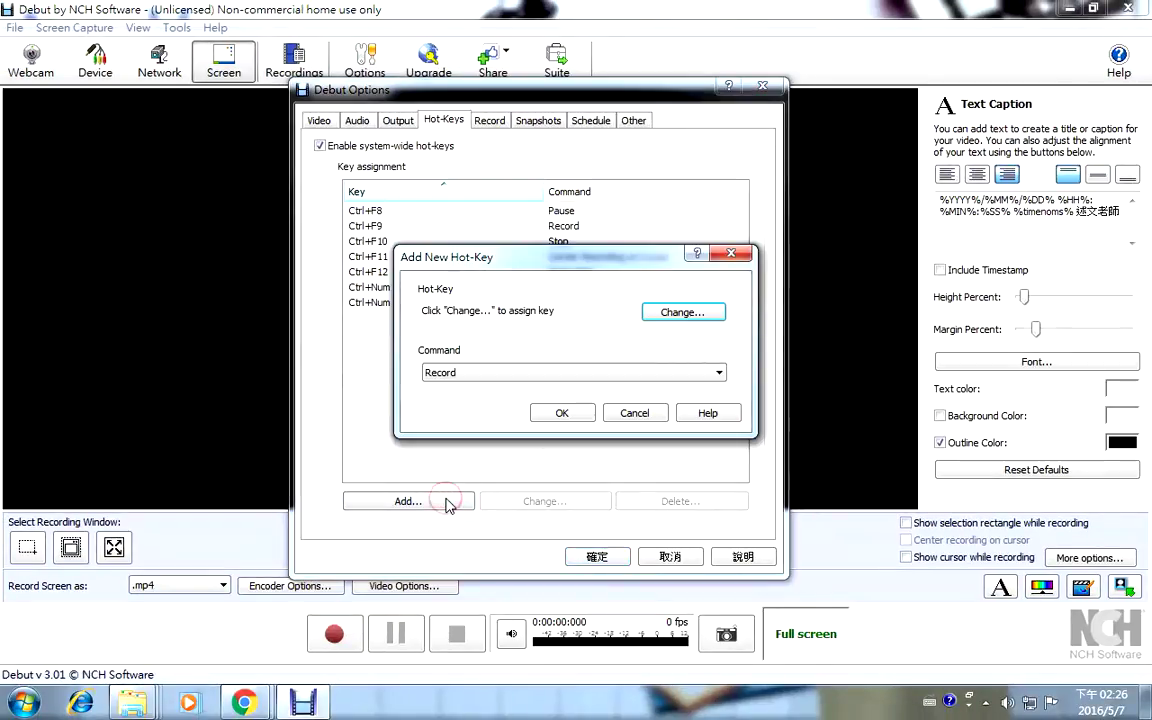
click(540, 374)
click(565, 400)
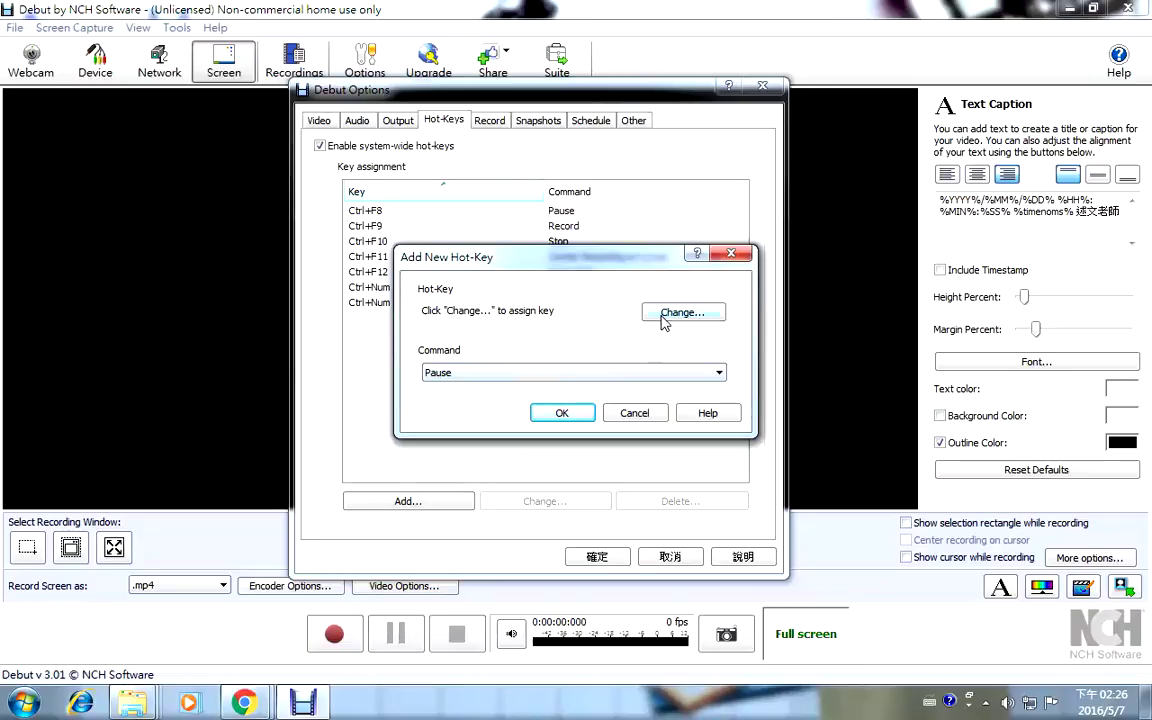
click(664, 316)
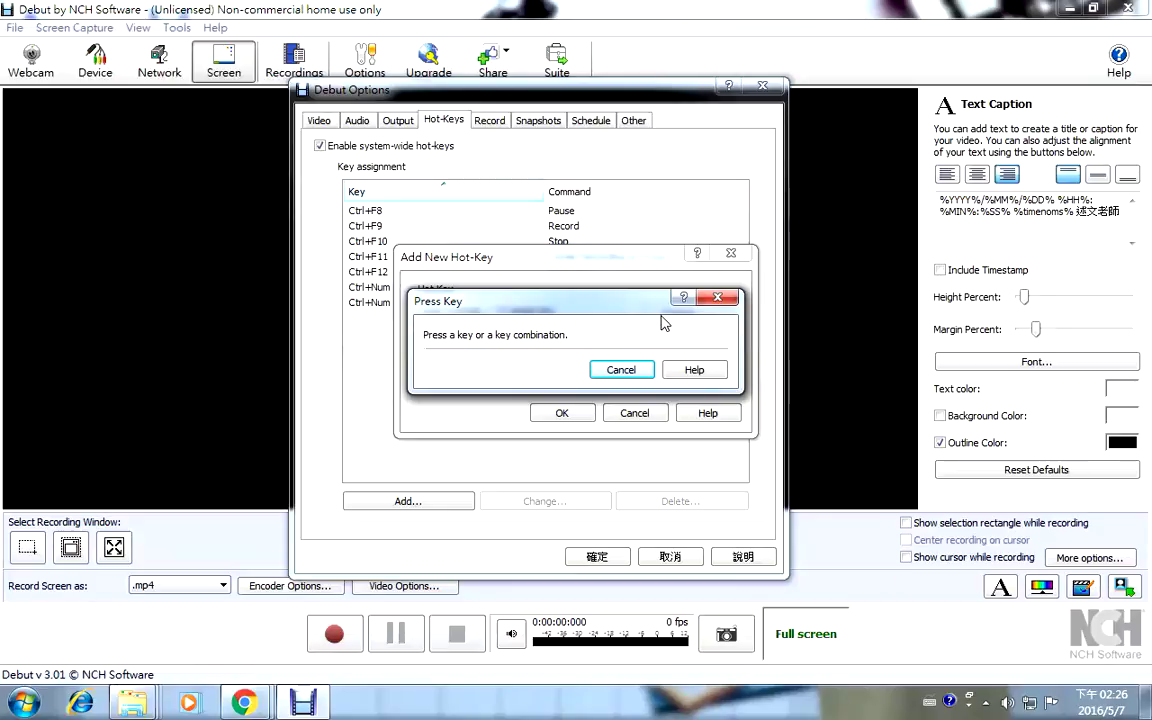
key(ctrl+7)
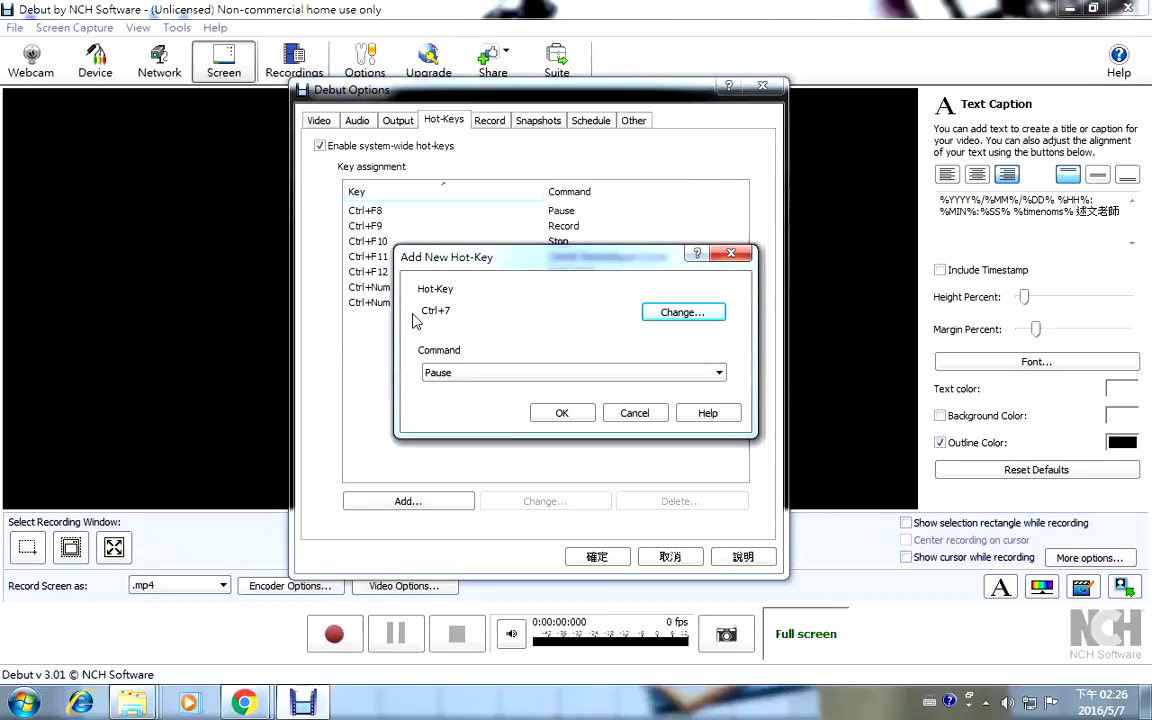
click(630, 415)
Select the Pause hot-key to show its change and delete choices, and revisit the output and hot-key options.
click(432, 209)
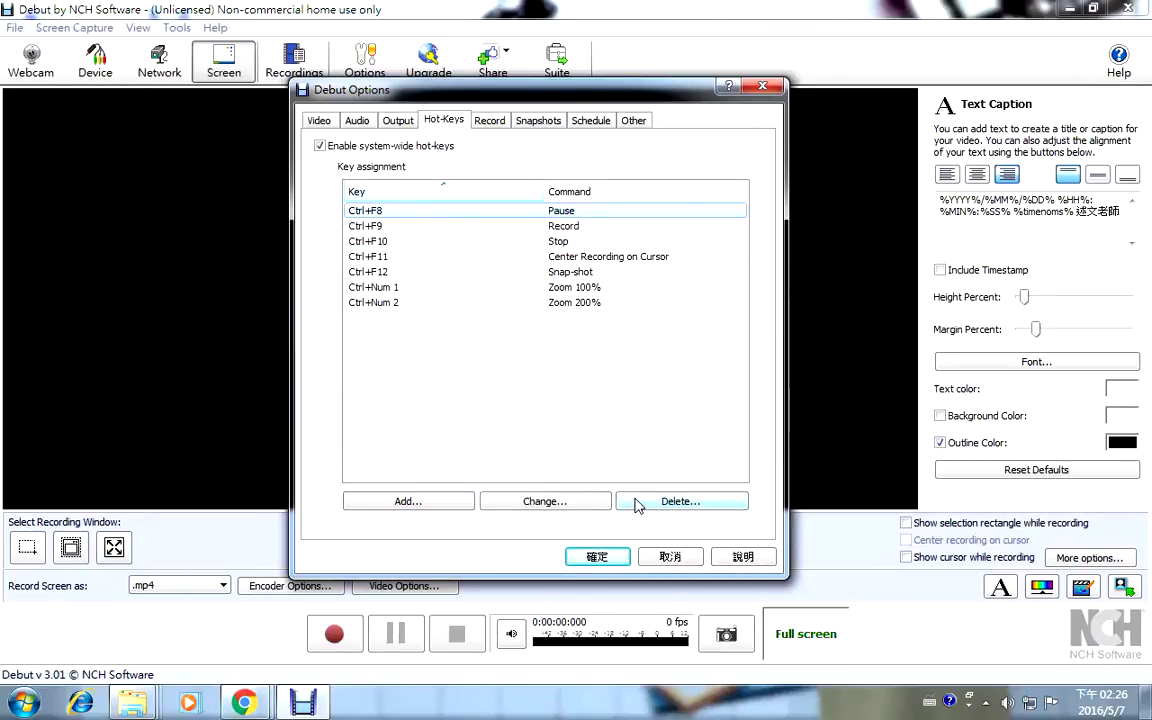
click(667, 560)
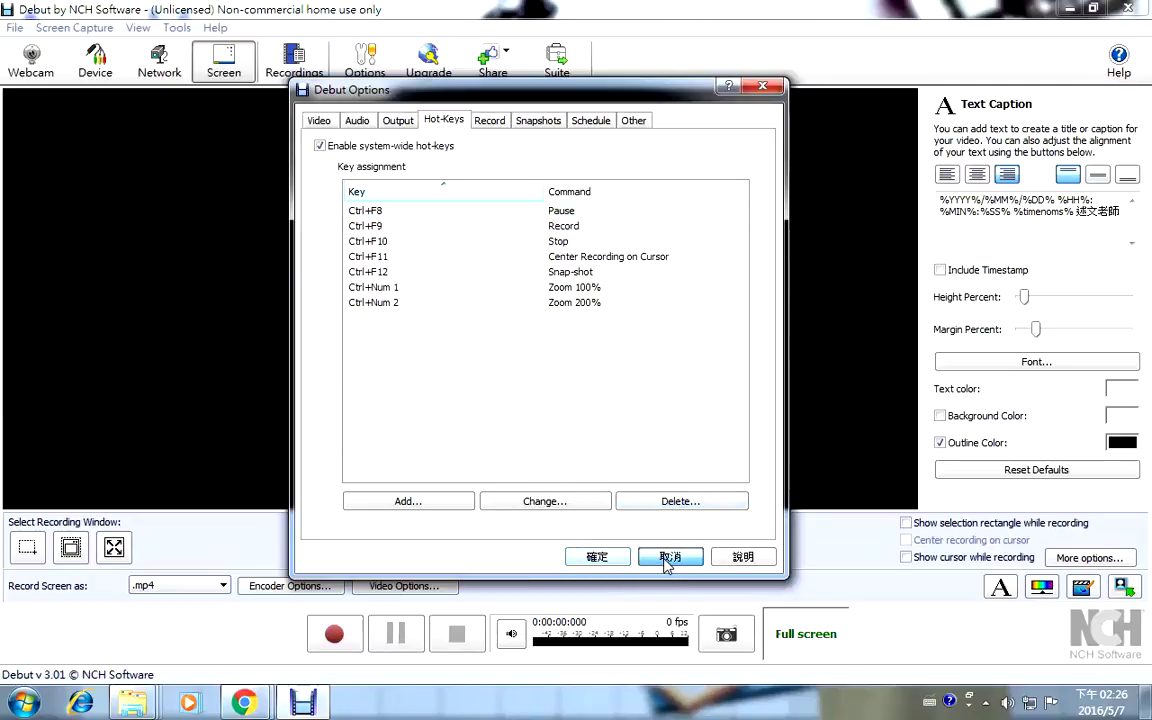
click(397, 120)
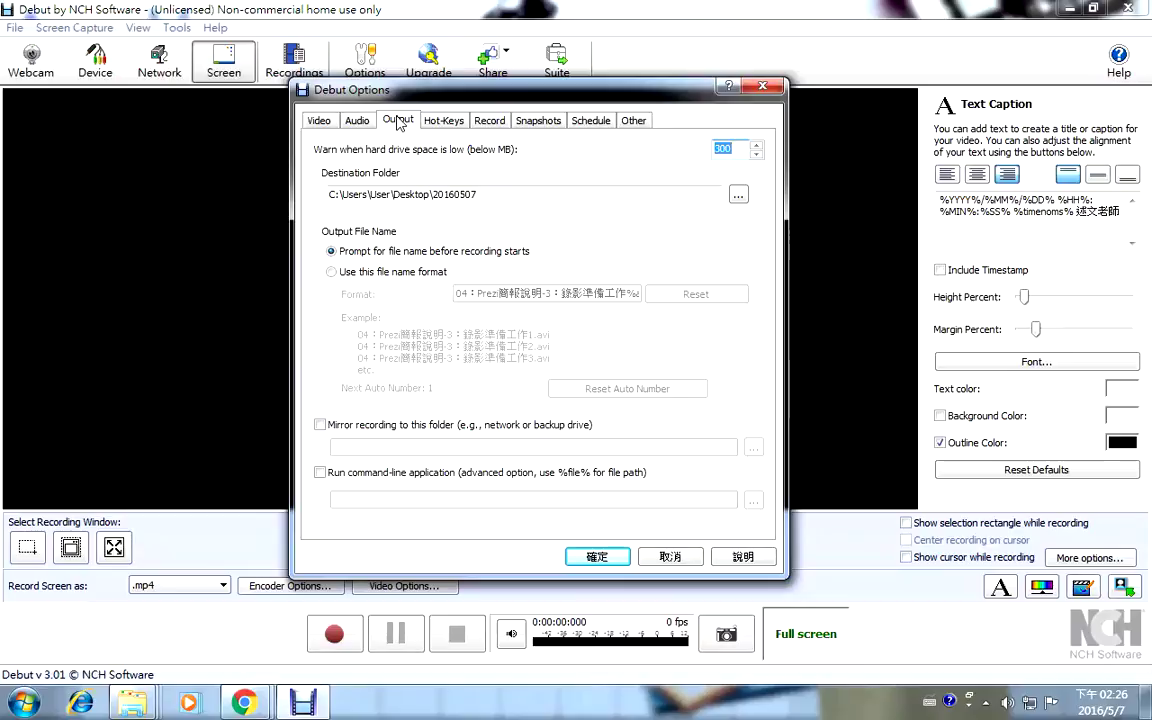
click(450, 124)
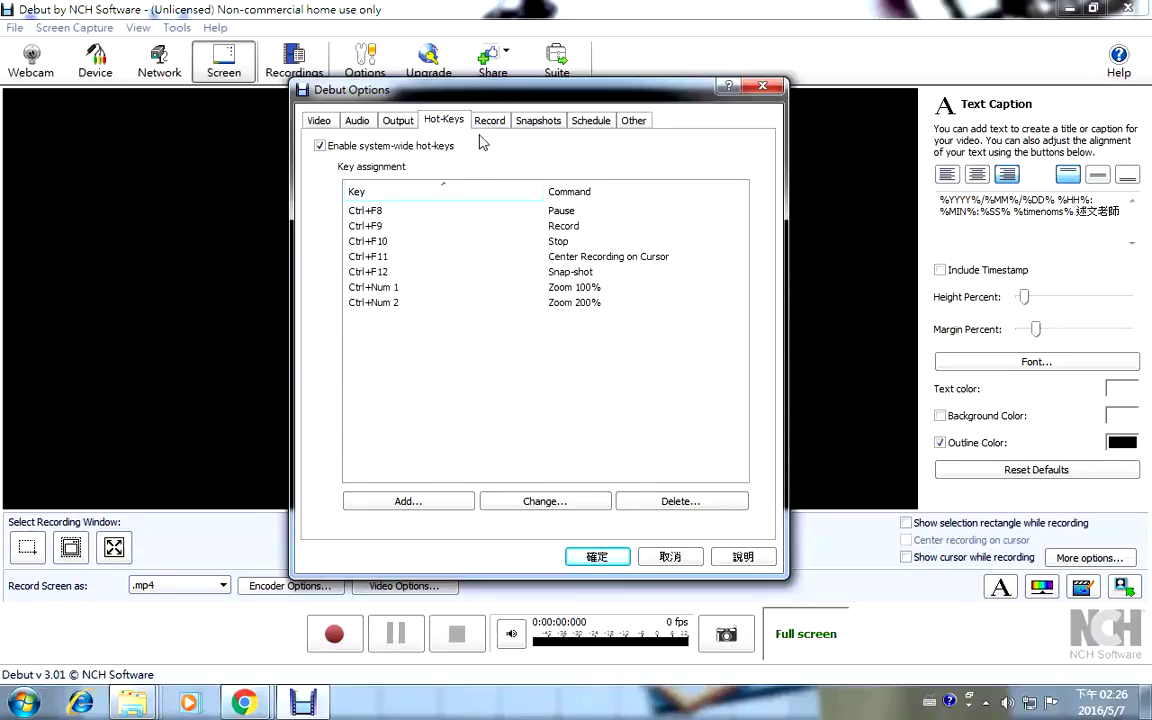
Enable Quick stop from tray, Show Mouse Cursor and Highlight Mouse Cursor in the recording options.
click(488, 124)
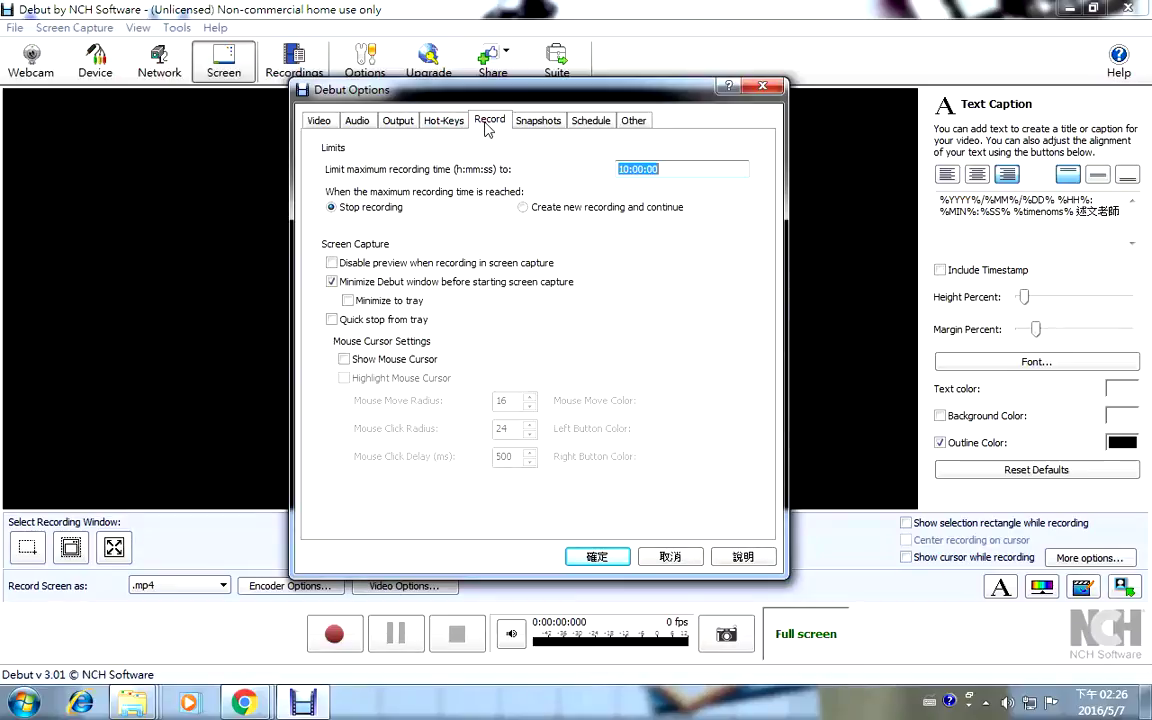
click(331, 321)
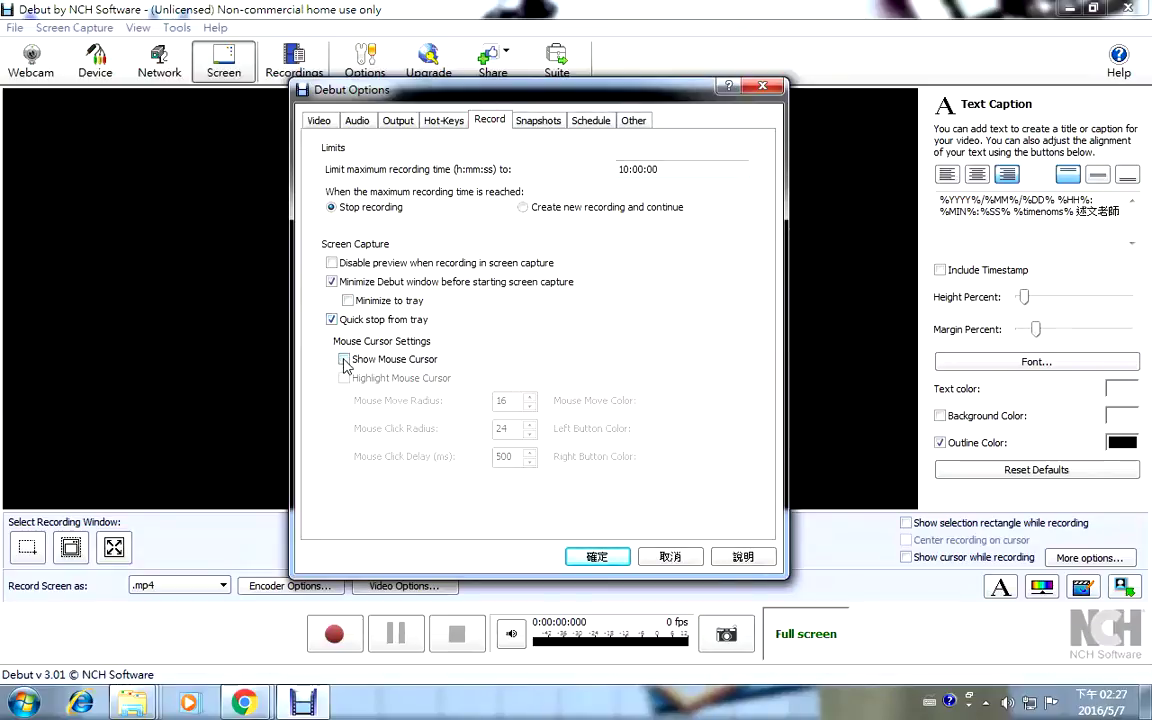
click(344, 358)
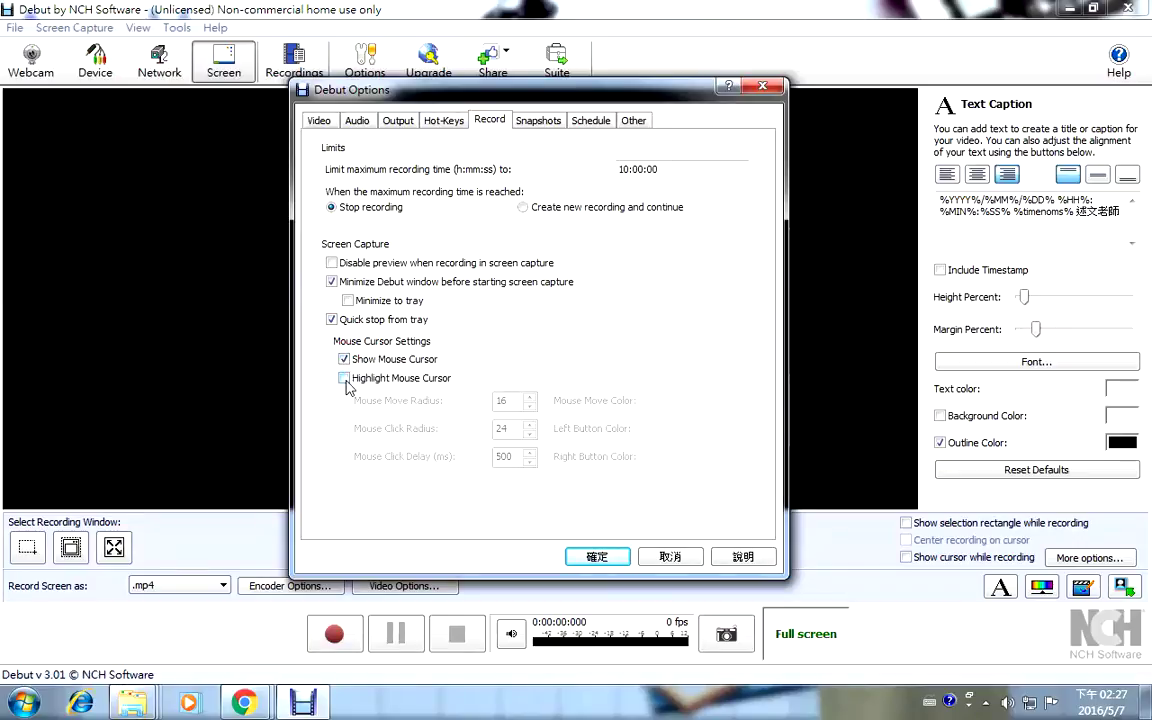
click(344, 379)
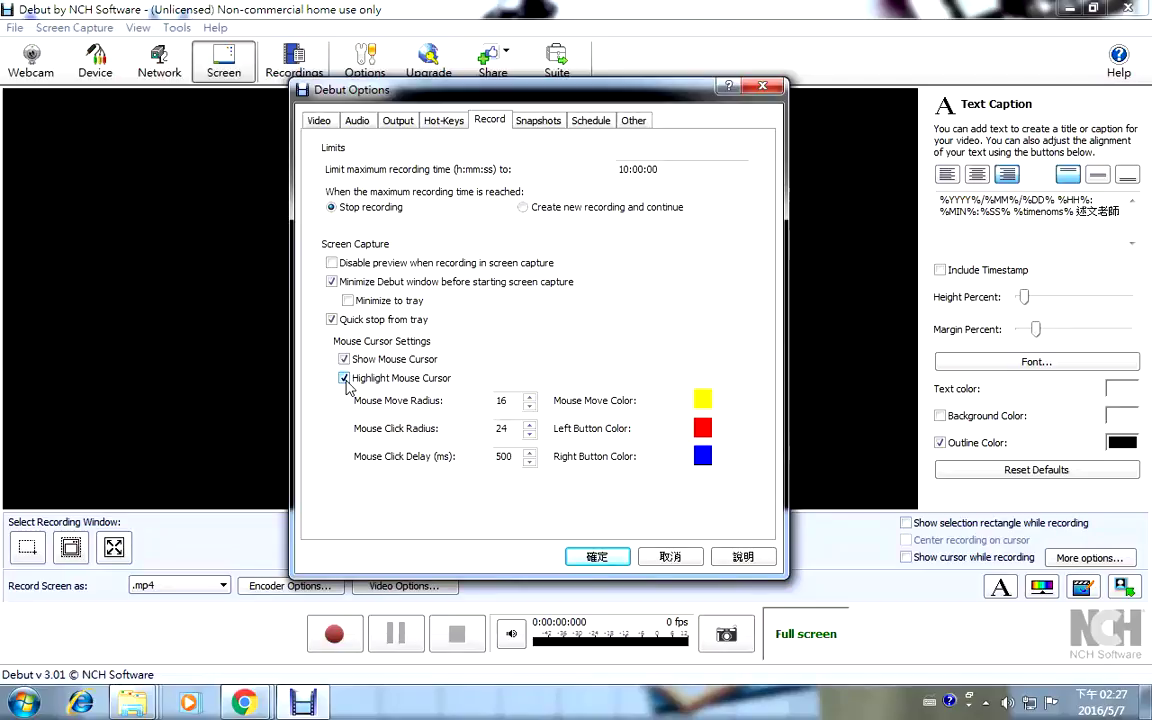
Circle the three mouse highlight colors with the pen, clear the mark, and cancel the options.
mouse_move(688, 372)
mouse_down()
mouse_move(683, 503)
mouse_move(752, 469)
mouse_move(735, 383)
mouse_move(697, 354)
mouse_up()
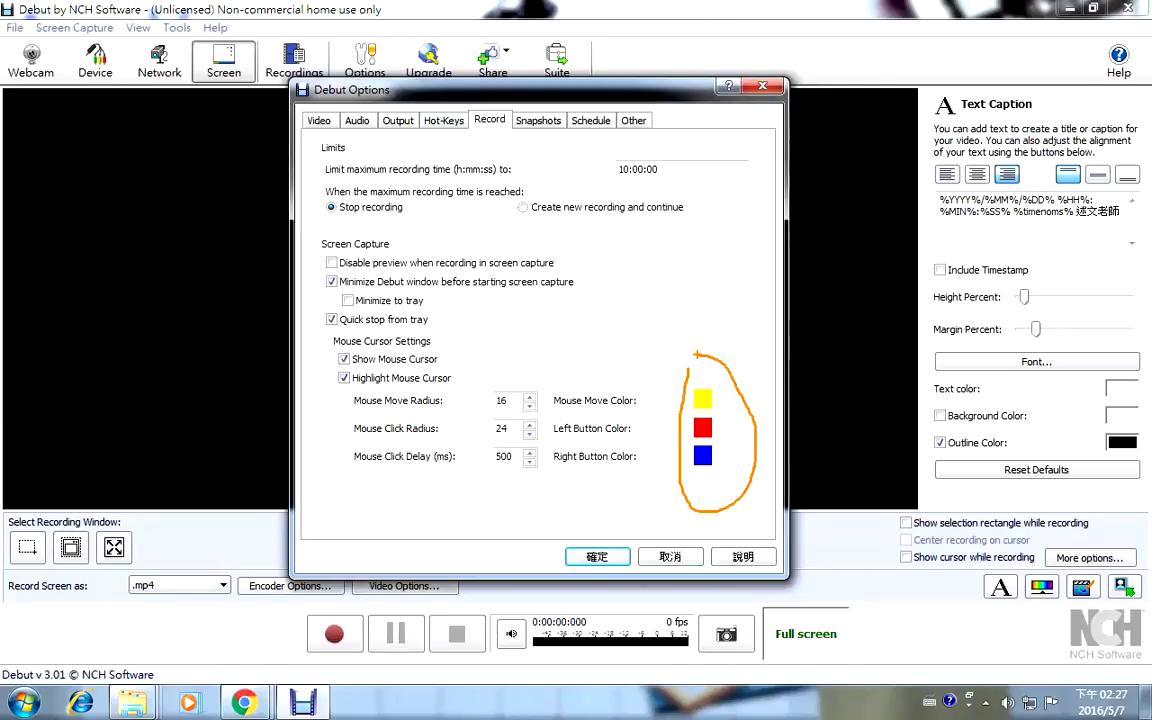
key(Escape)
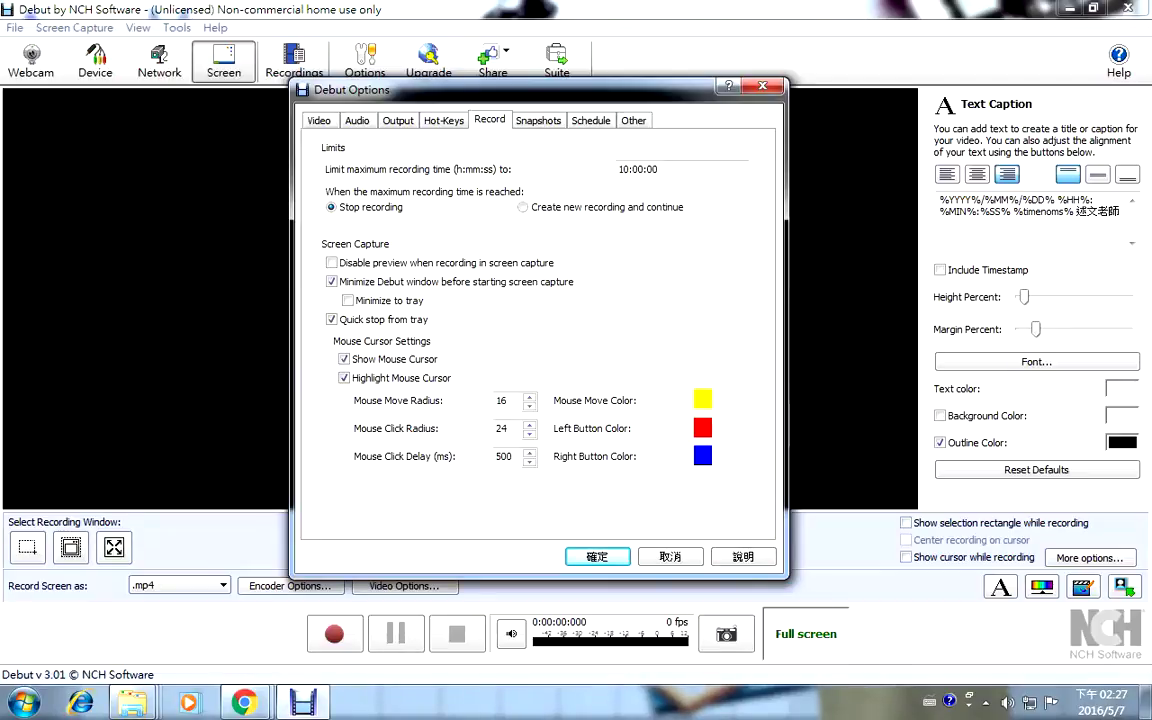
click(670, 556)
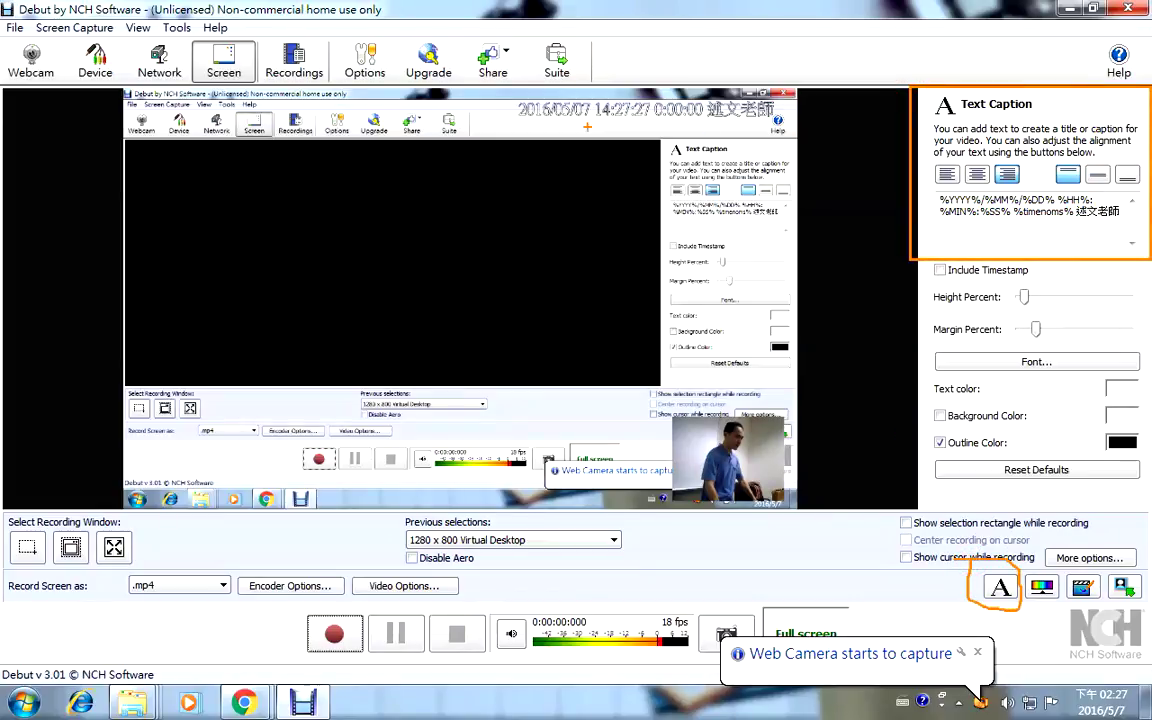
Underline the caption in the video preview and its format codes in the Text Caption settings with the pen.
drag(497, 126, 780, 121)
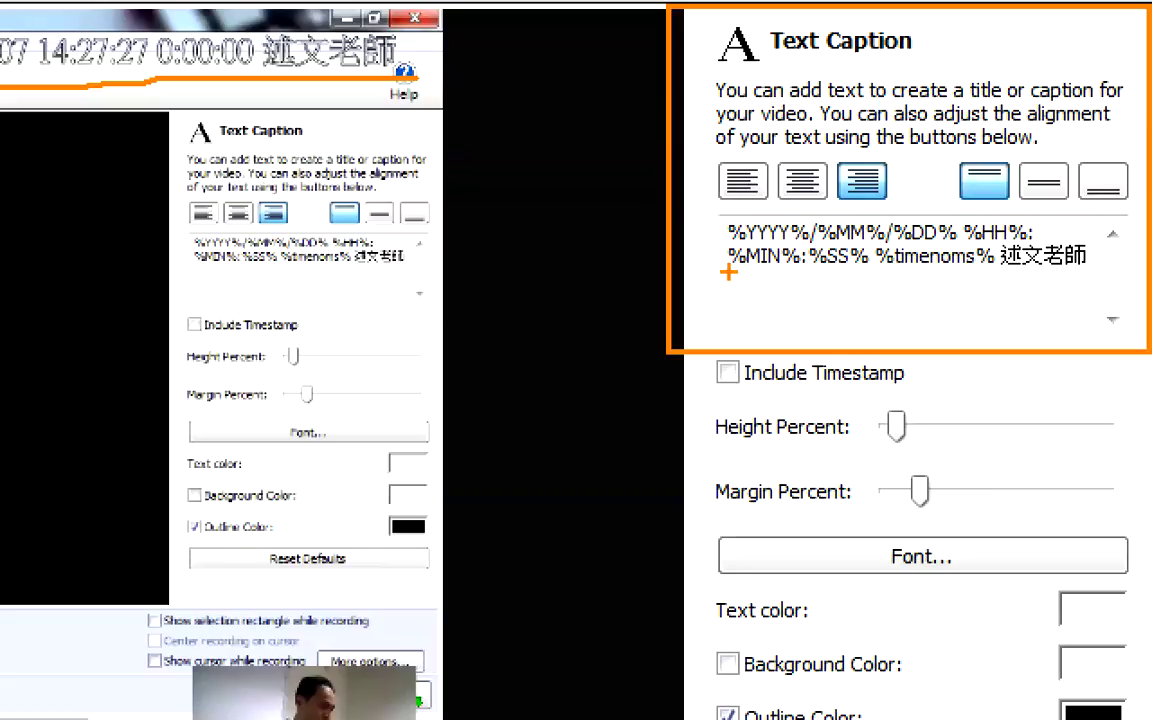
drag(728, 273, 1015, 279)
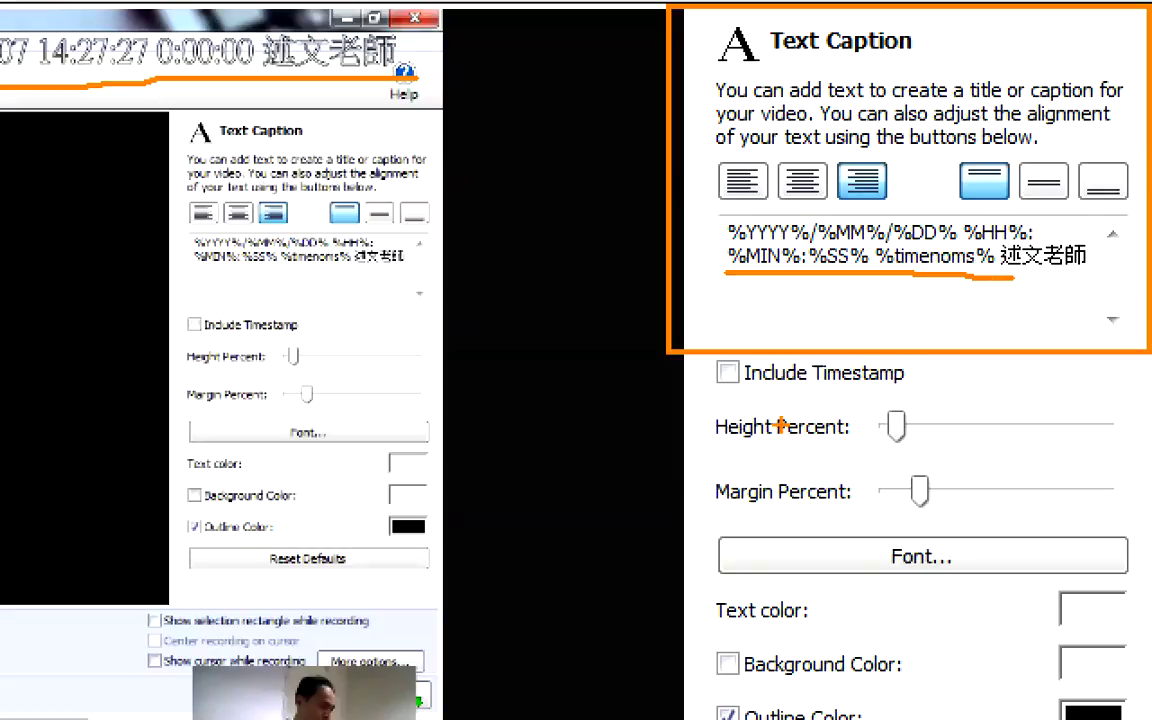
Mark the Include Timestamp option, the year/month/day codes with their slash separator, and the previewed date with the pen, and clear the marks.
drag(703, 394, 908, 395)
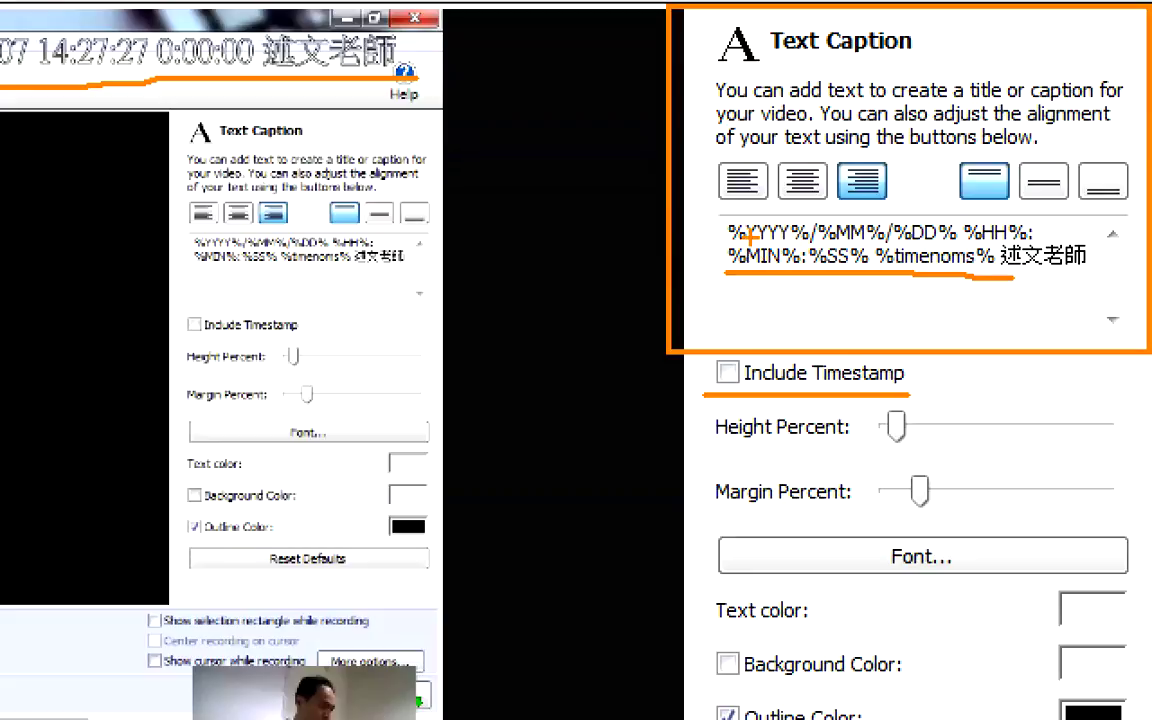
drag(725, 245, 962, 237)
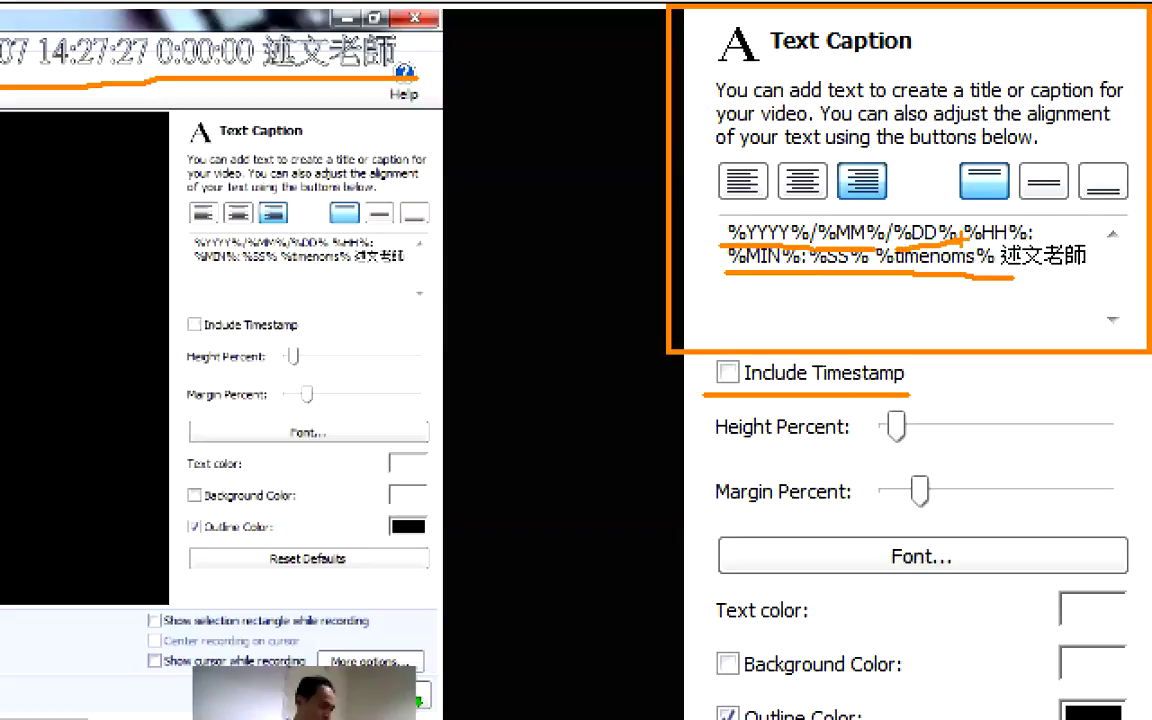
drag(830, 206, 816, 244)
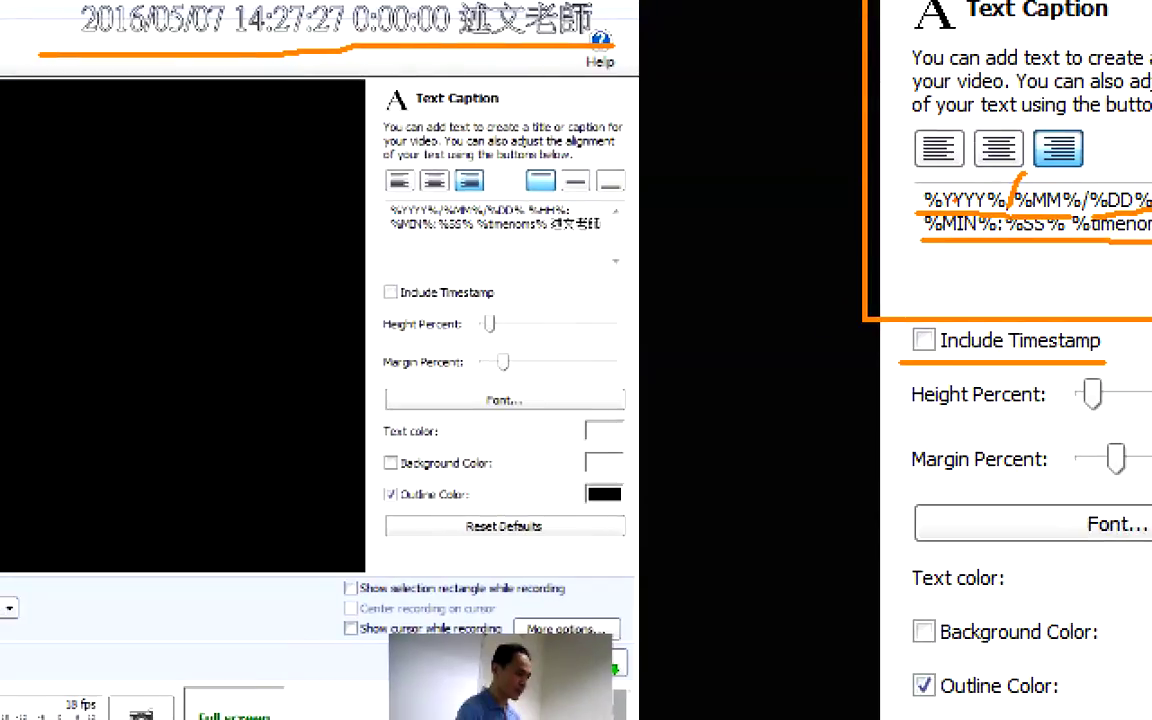
drag(122, 48, 228, 46)
key(Escape)
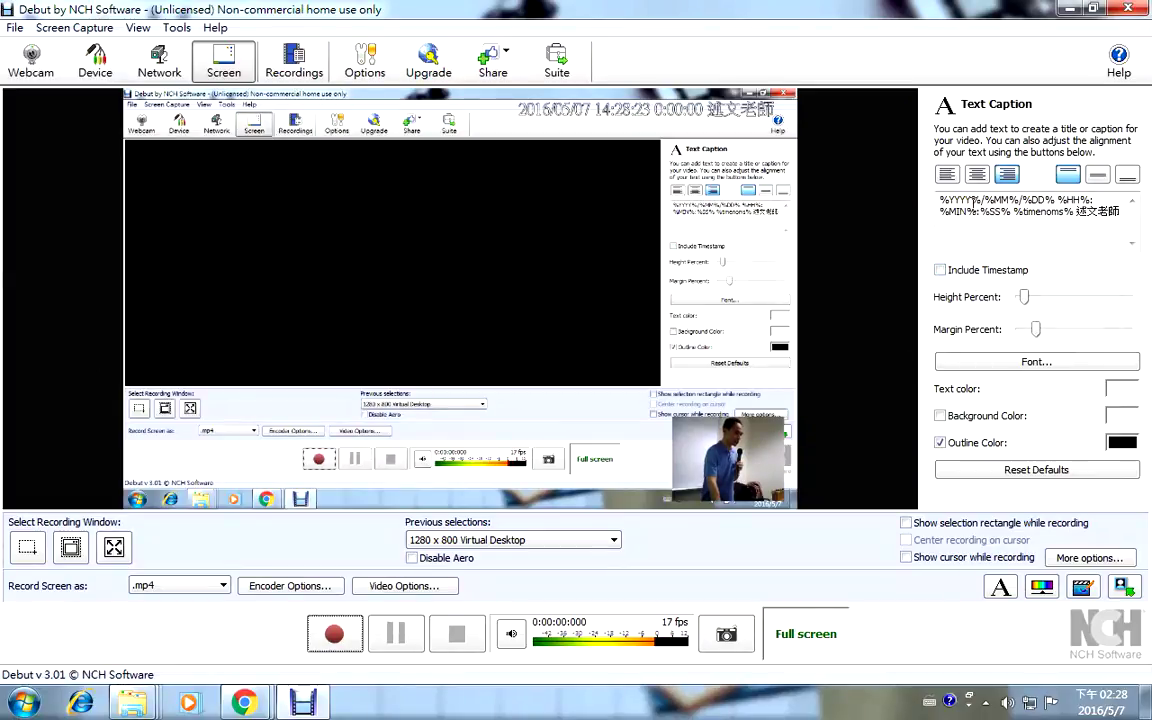
Show the caption's text color palette and its font dialog with the size value selected, dismissing both without changes.
mouse_move(973, 199)
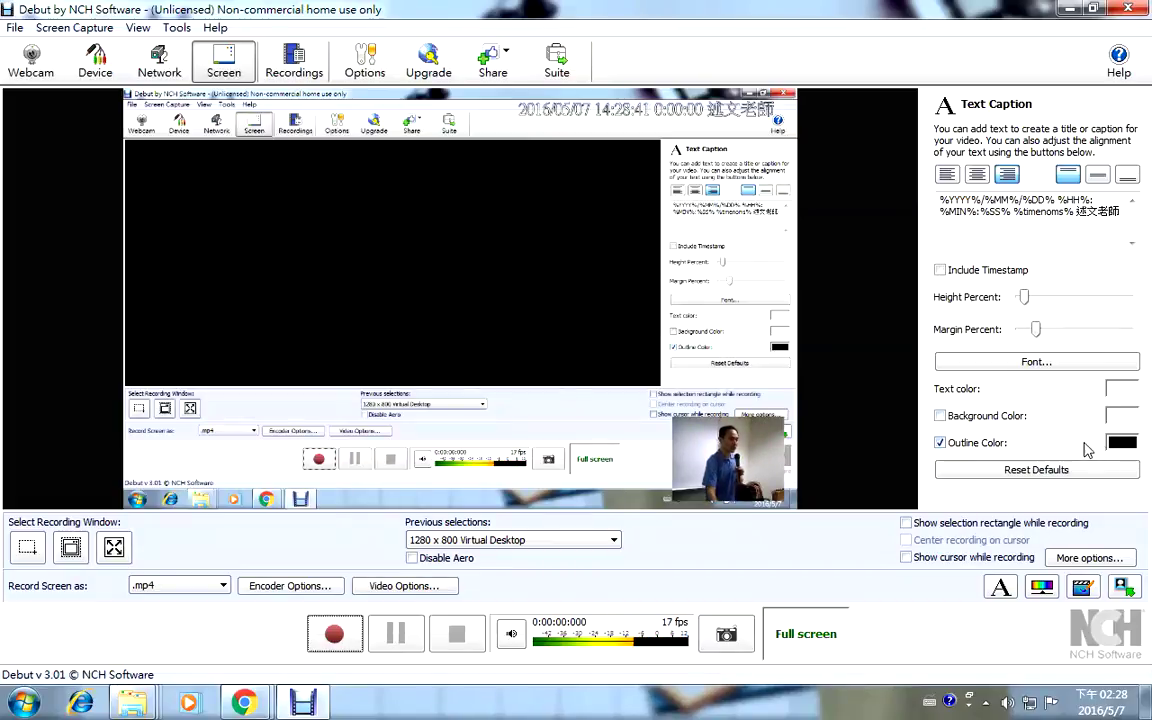
click(1120, 389)
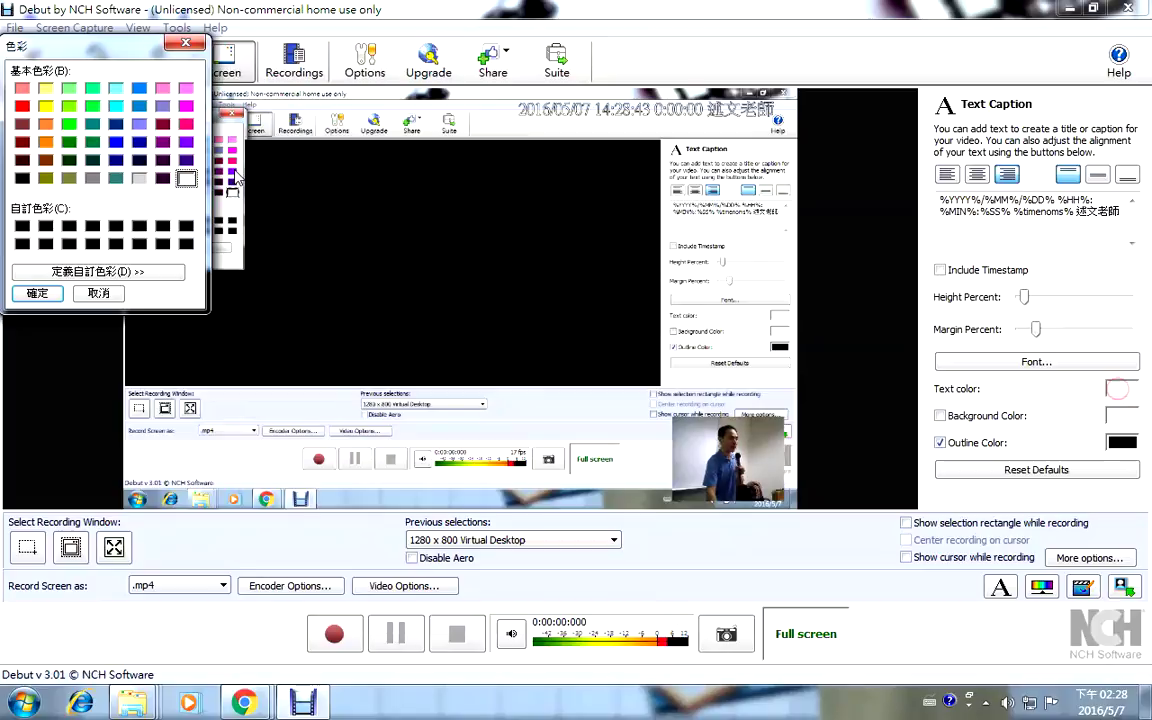
click(185, 44)
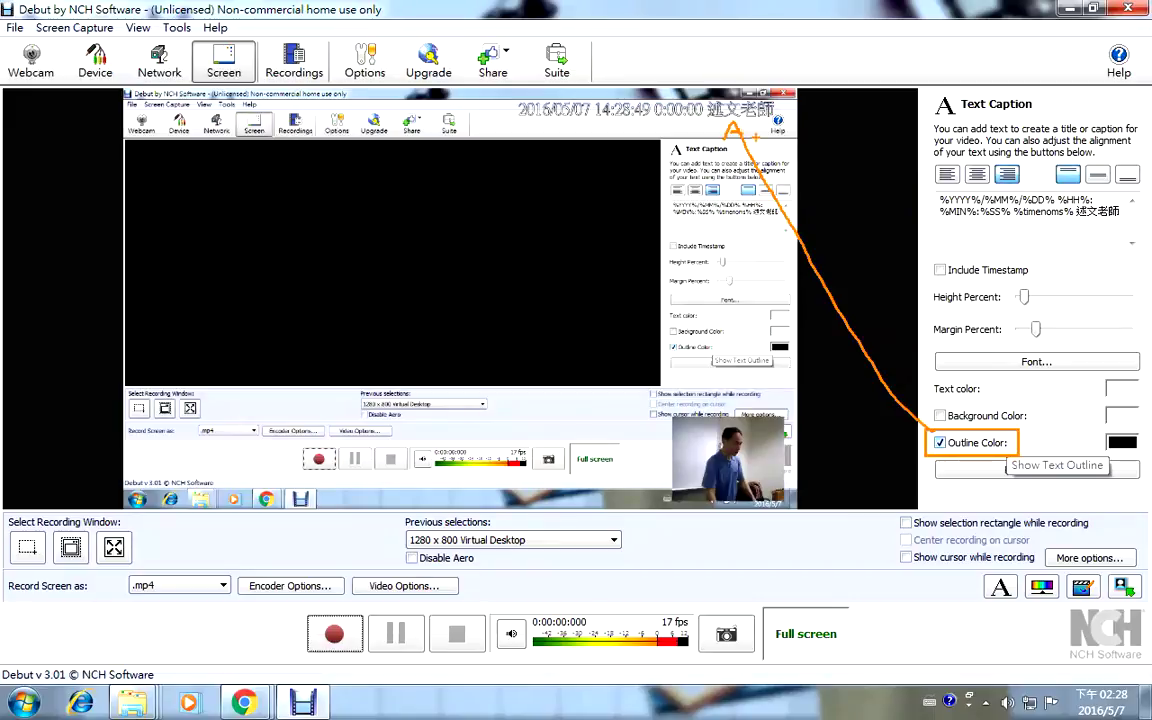
click(1053, 363)
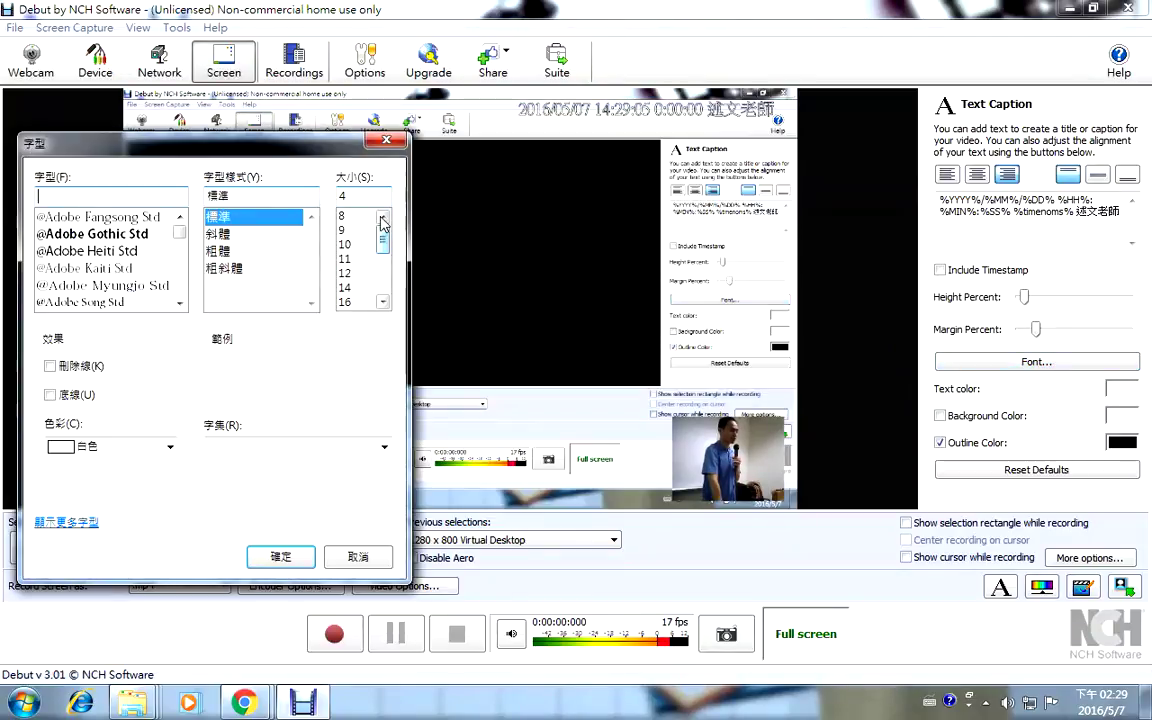
double_click(361, 197)
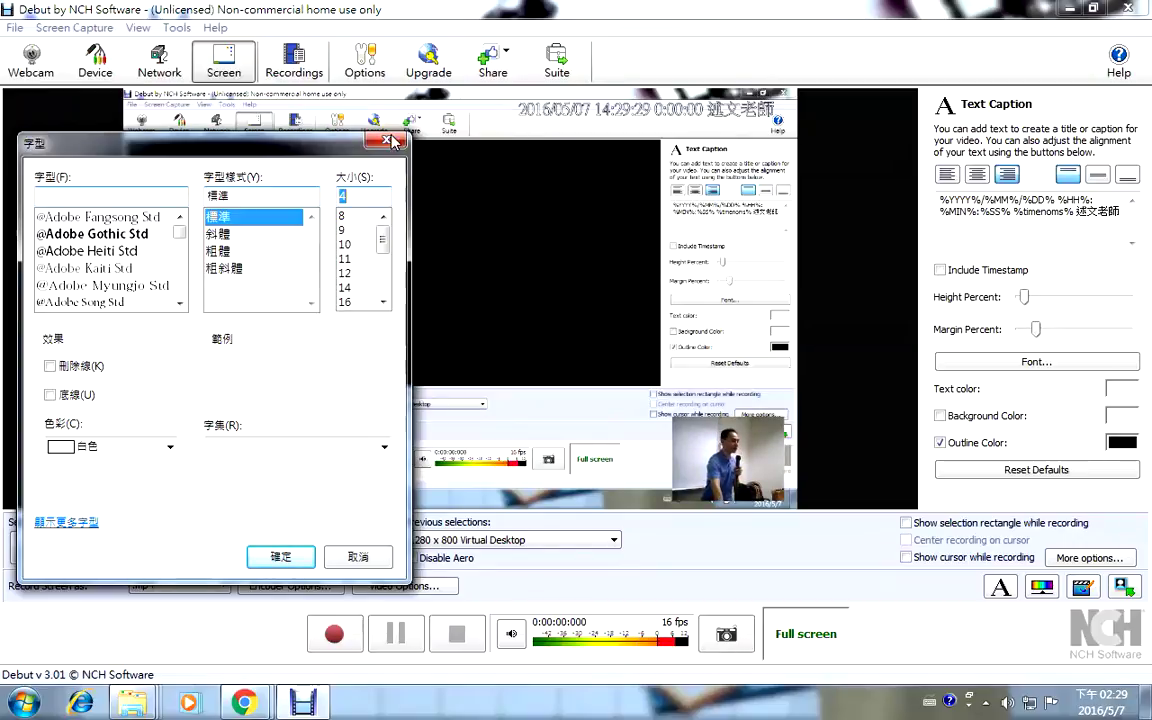
key(Escape)
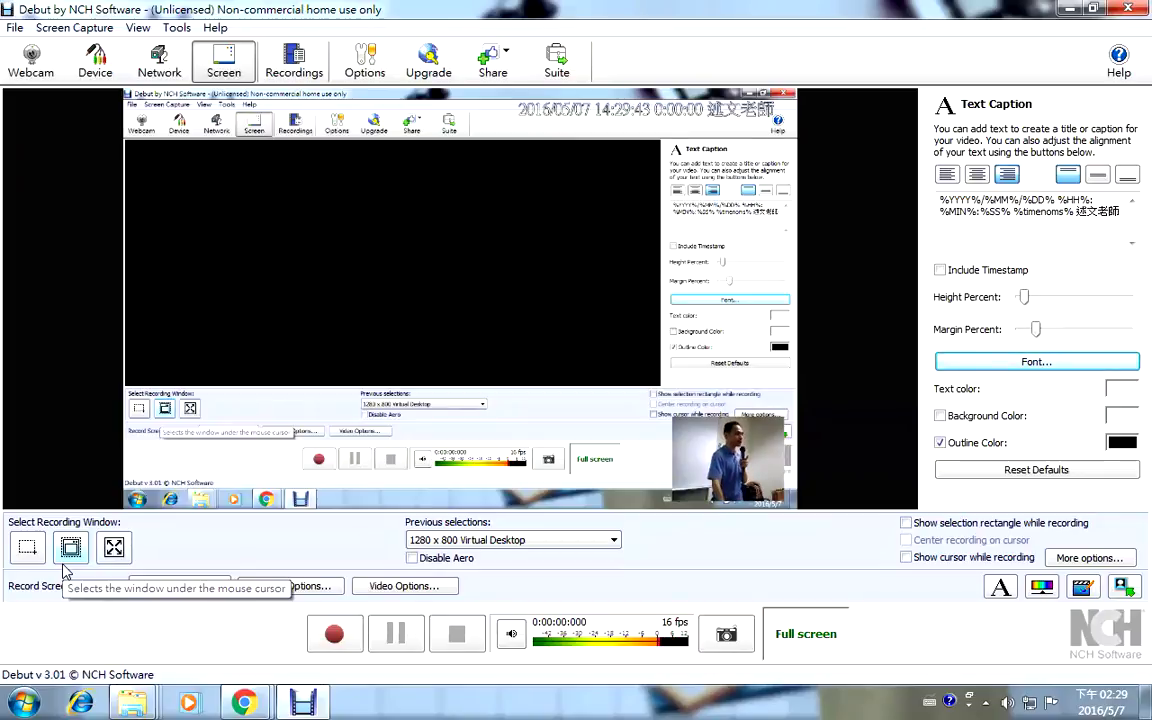
Switch to Chrome to review the feature list in the Prezi presentation, and return to Debut.
click(244, 702)
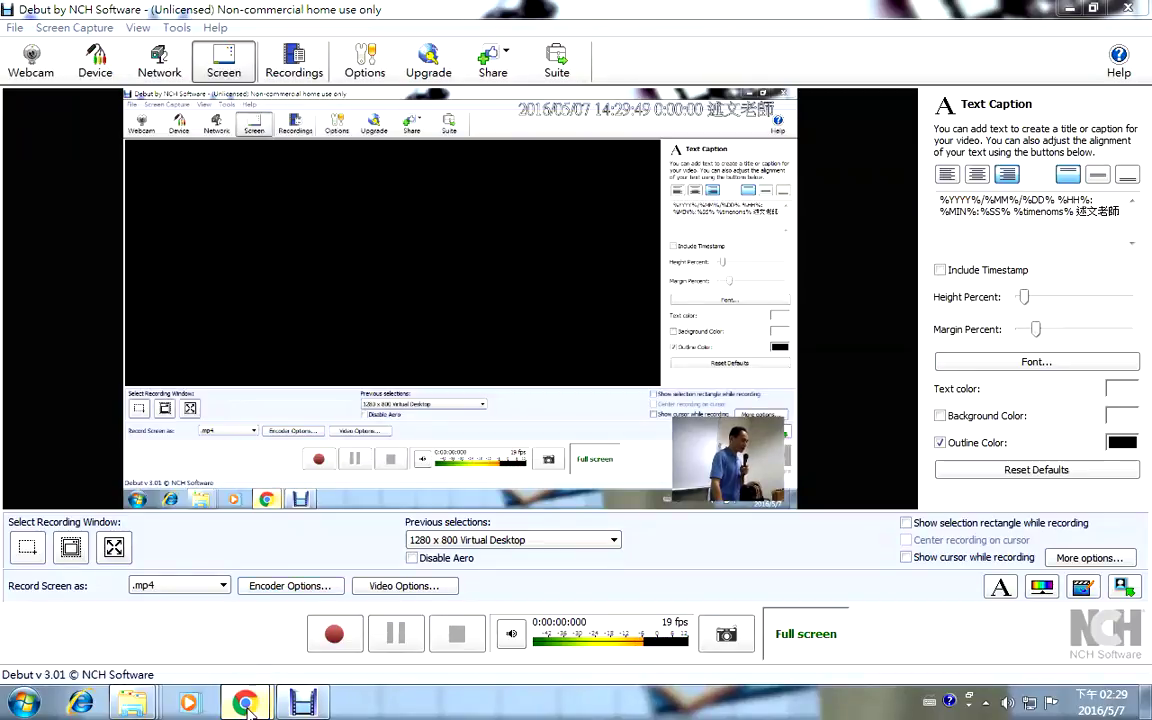
mouse_move(246, 703)
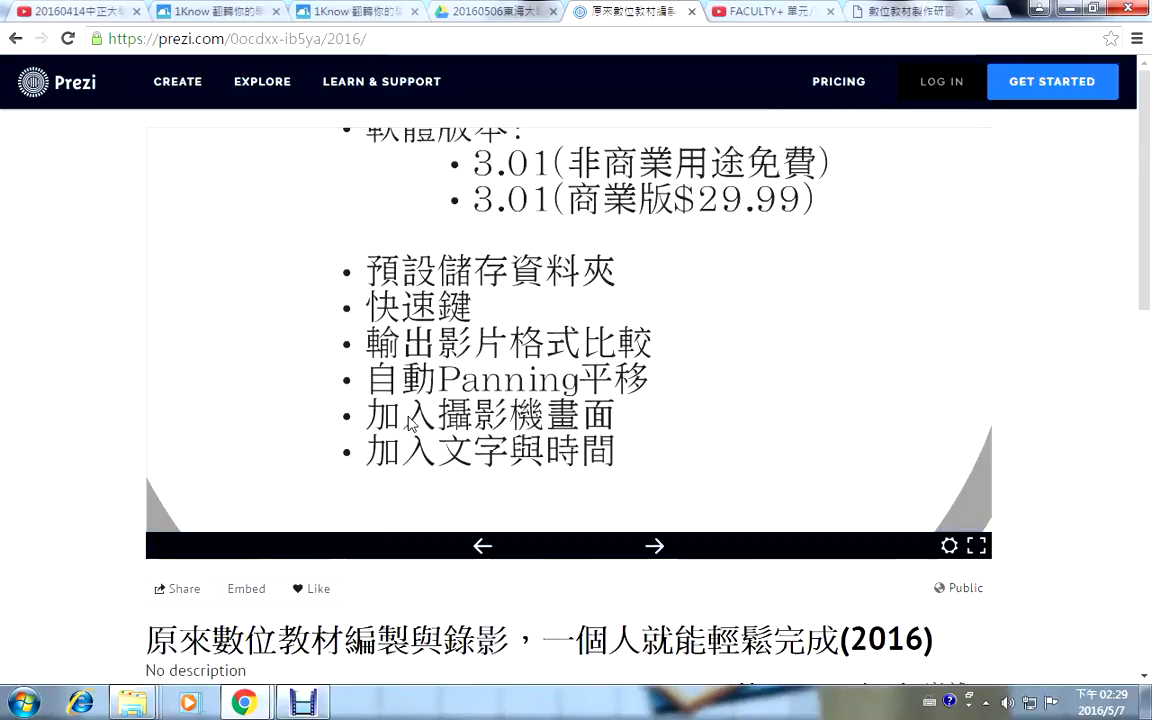
click(310, 702)
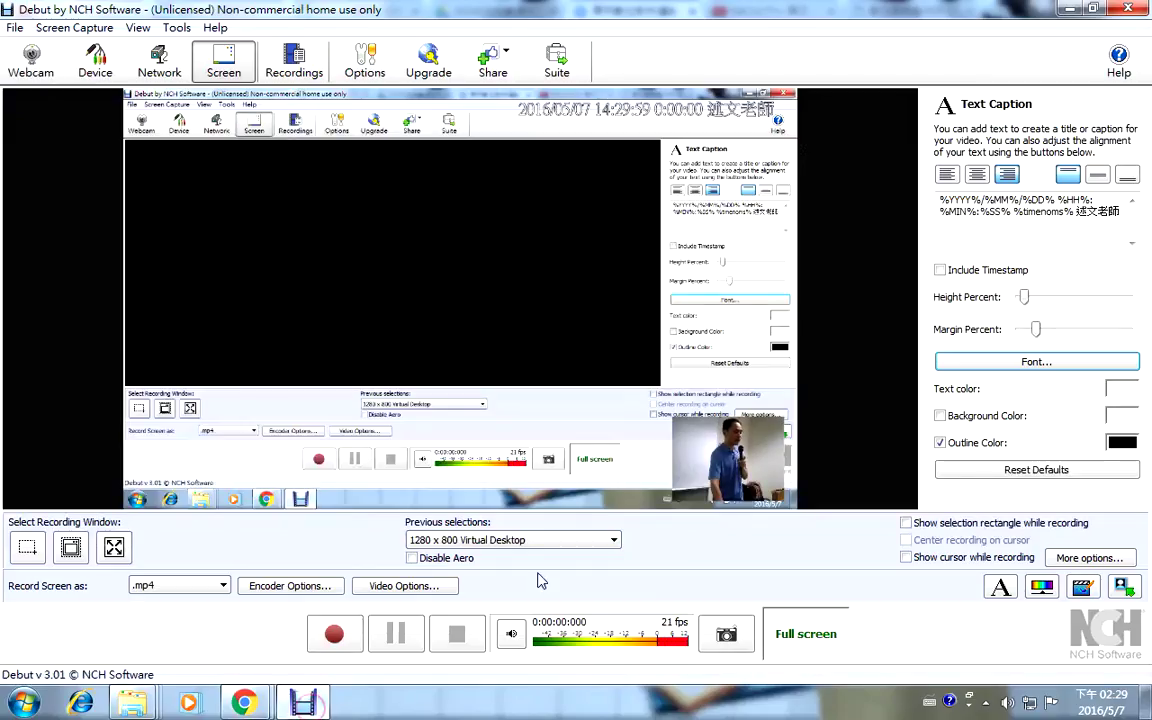
Open the Camera Overlay settings, mark the Right and Bottom alignments and the Size setting with the pen, and clear the marks.
click(1122, 587)
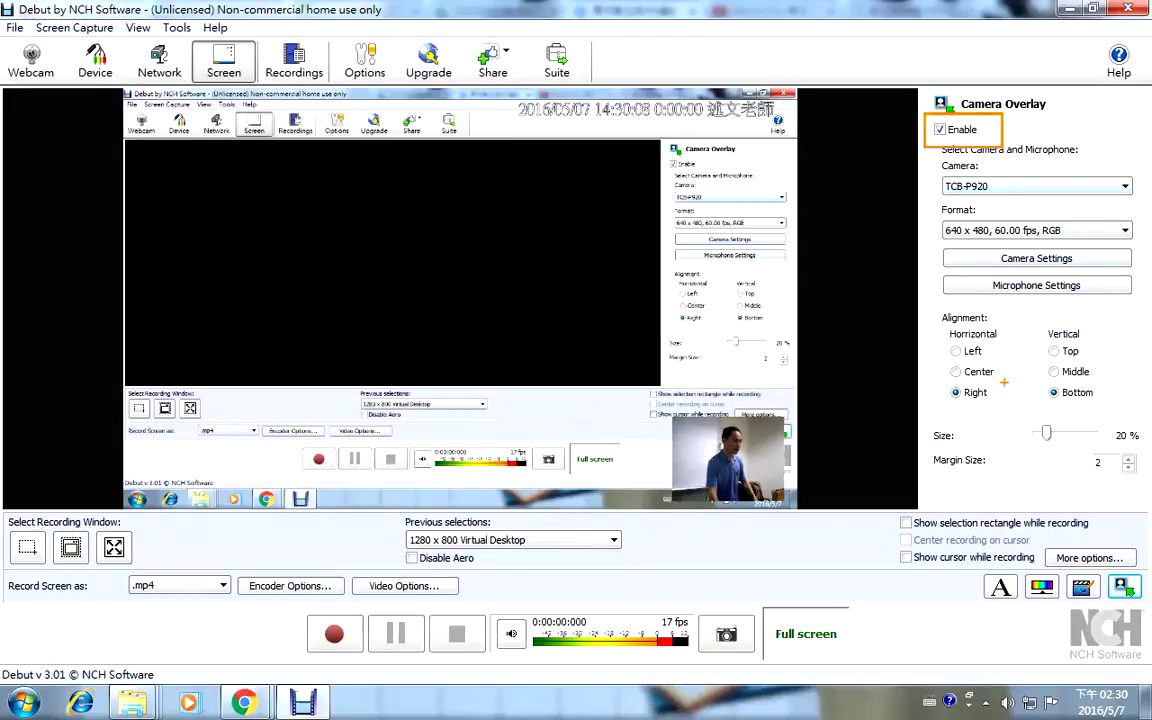
mouse_move(985, 372)
mouse_down()
mouse_move(945, 400)
mouse_move(1000, 405)
mouse_up()
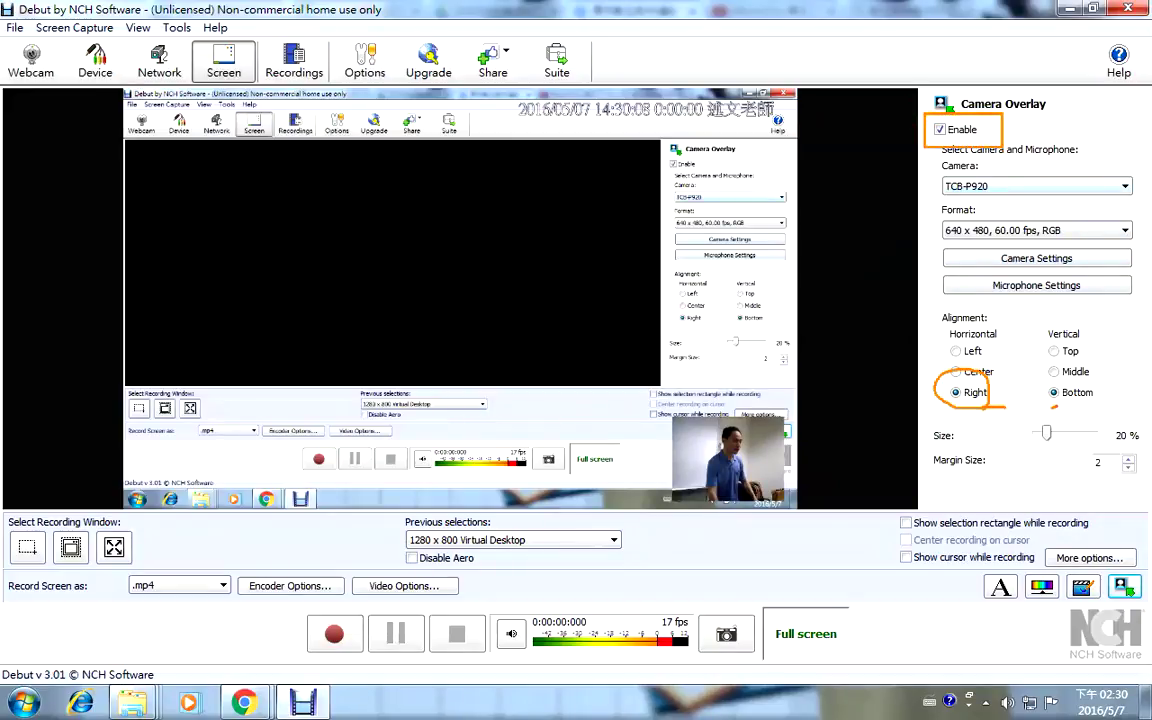
mouse_move(1098, 372)
mouse_down()
mouse_move(1058, 404)
mouse_move(1105, 385)
mouse_up()
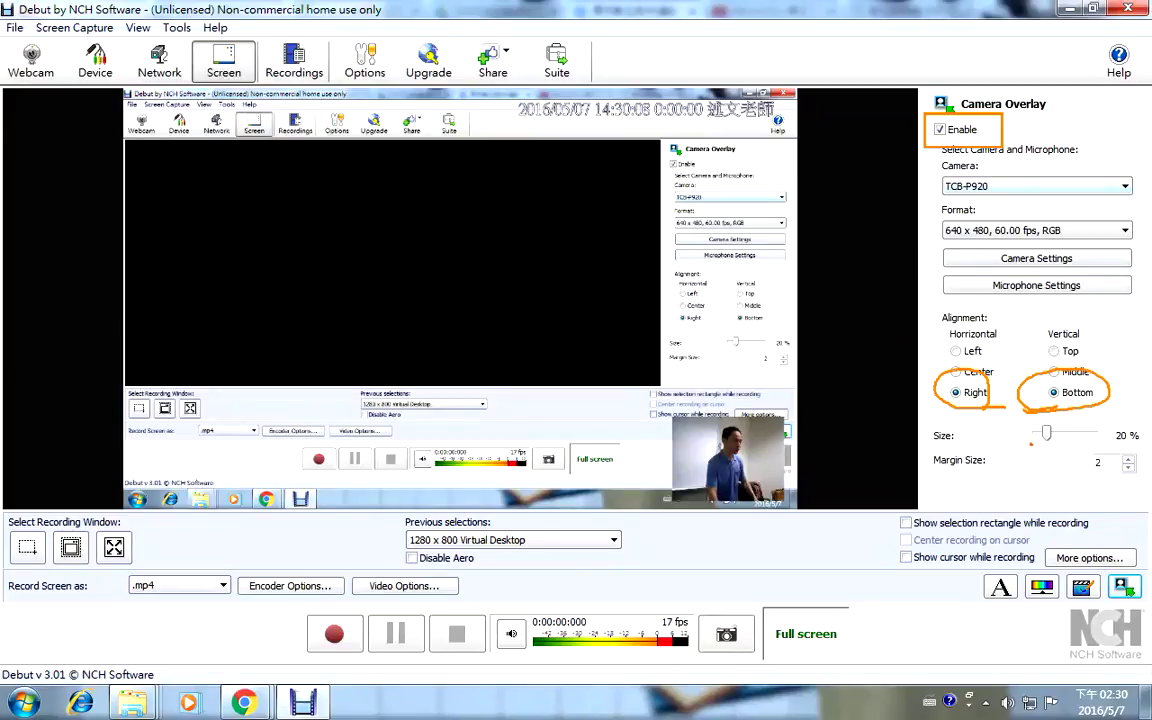
drag(1031, 444, 1148, 447)
key(Escape)
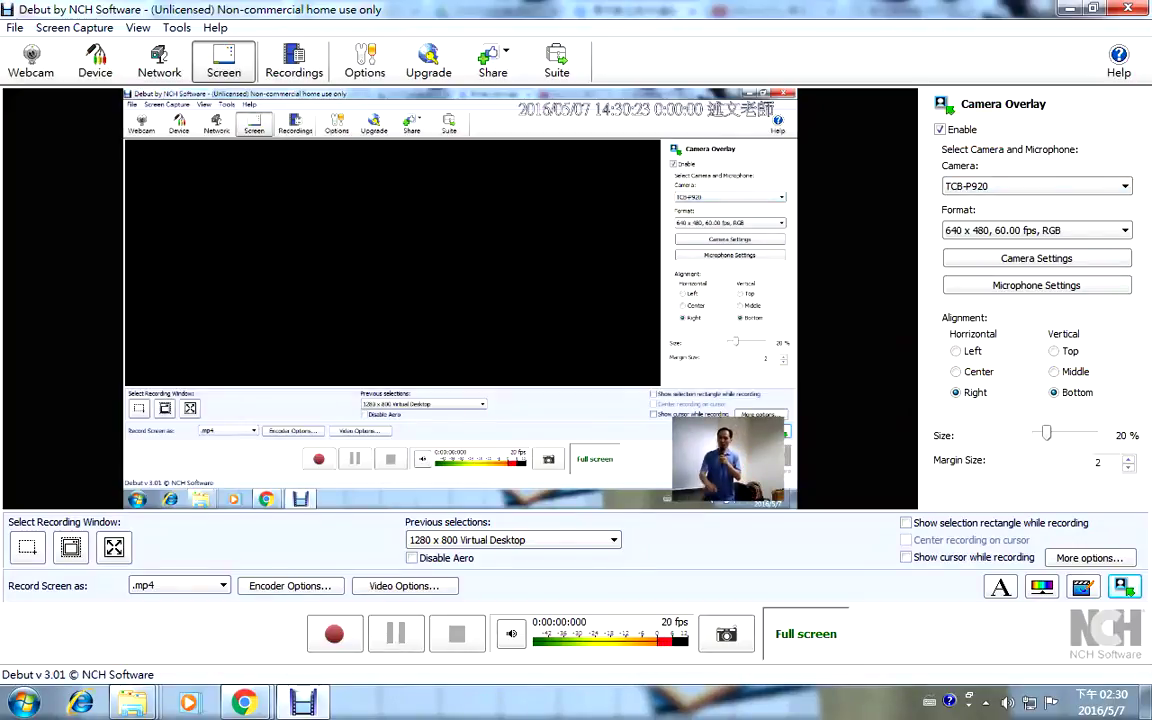